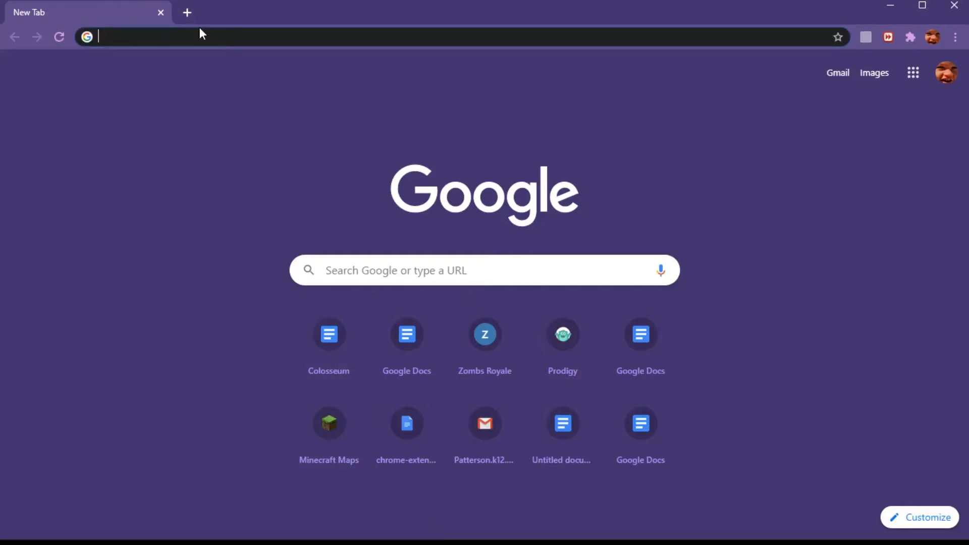
- Open a new blank Google Drawings document
type("googl")
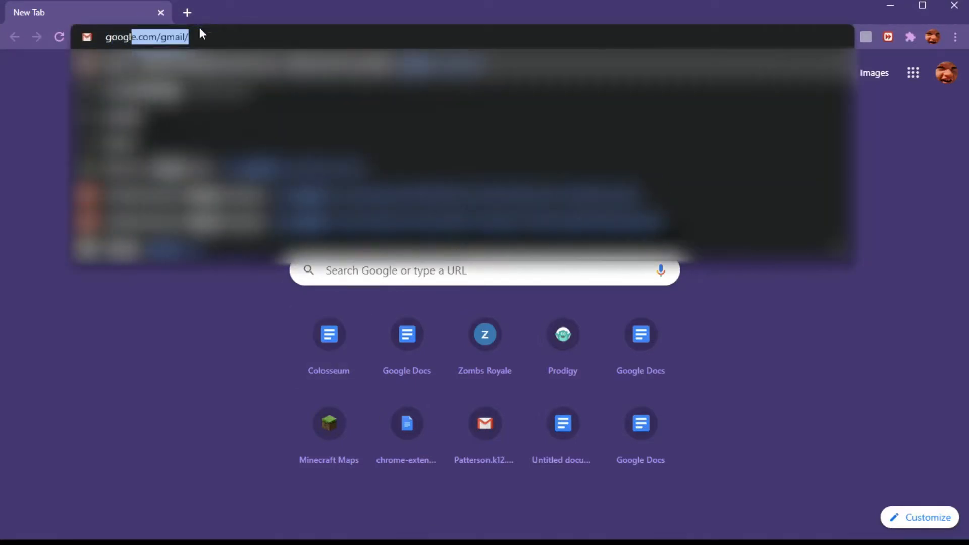
type("e dr")
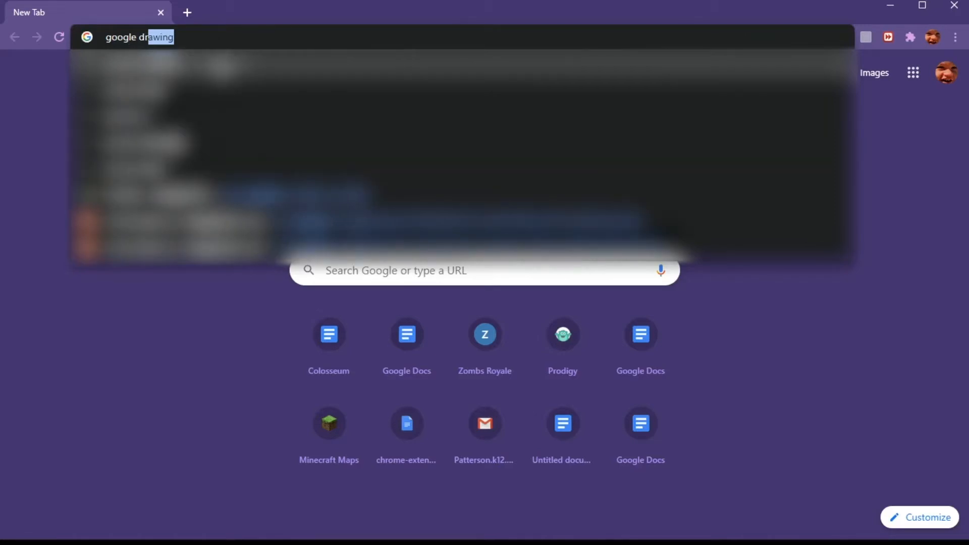
key("Return")
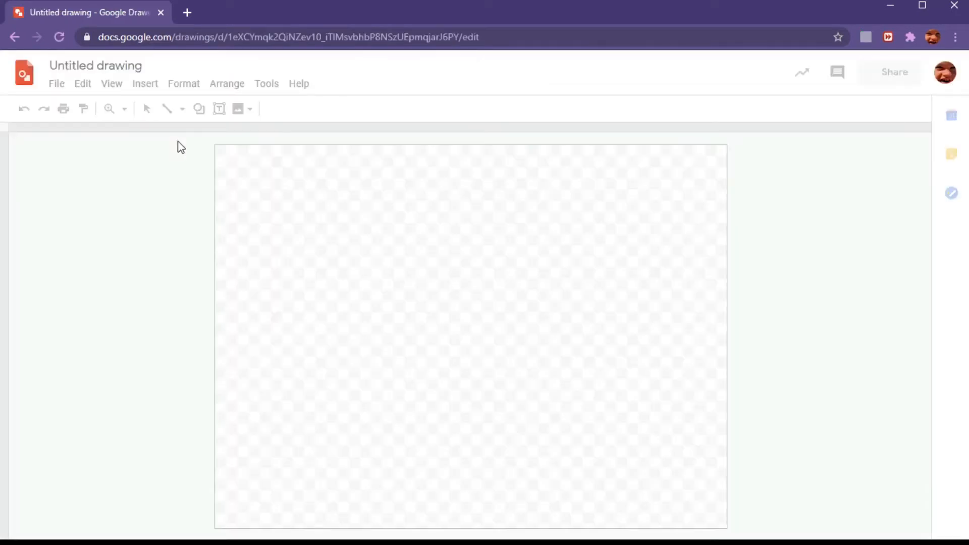
left_click(249, 110)
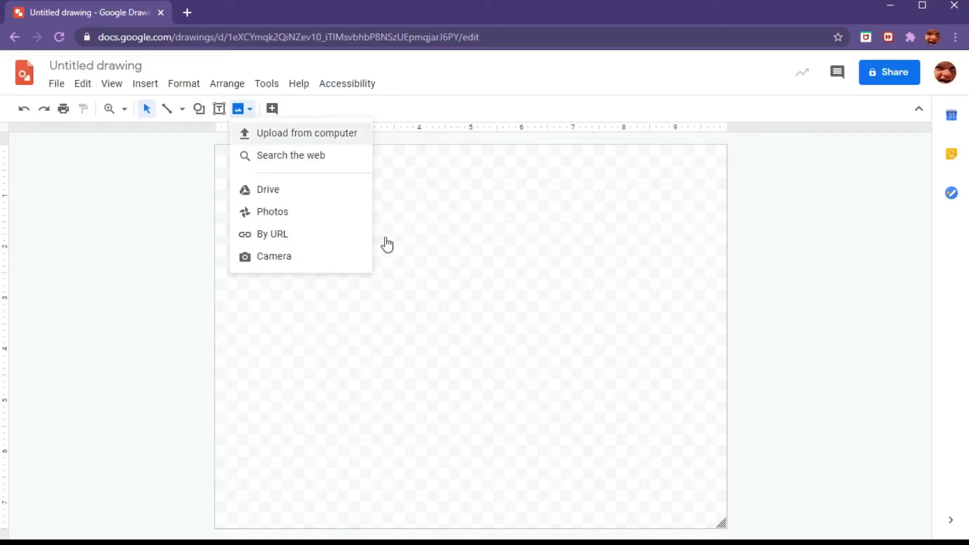
left_click(306, 136)
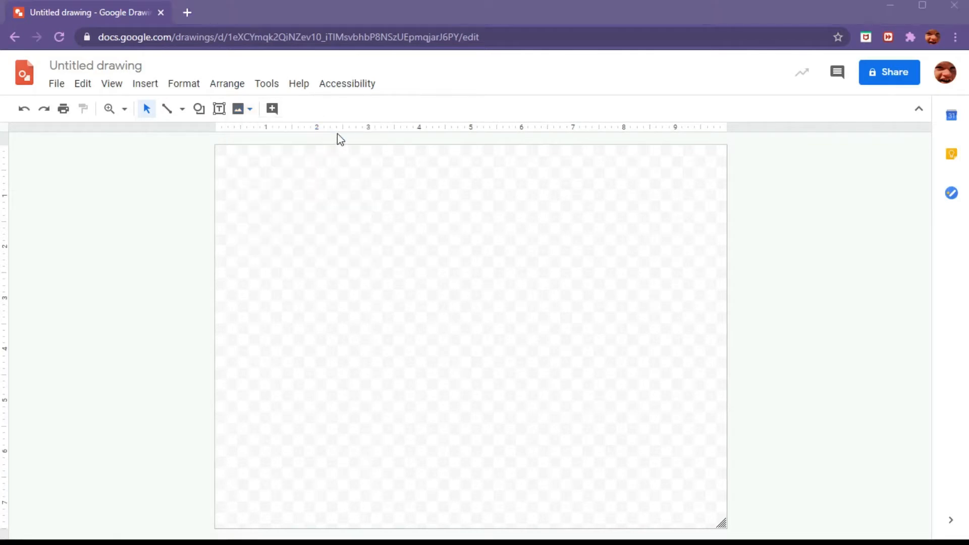
left_click(652, 7)
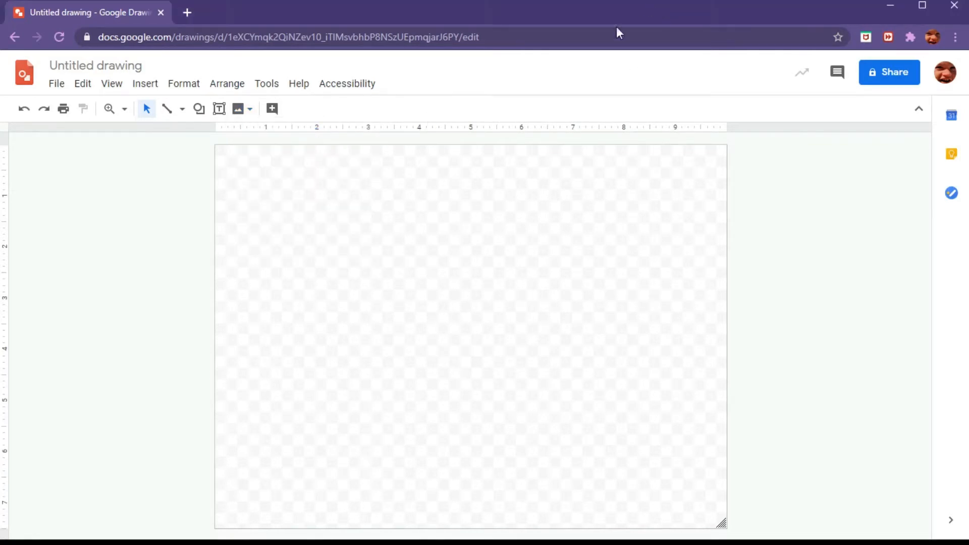
- Add the comment "yaaahhh" to the drawing
left_click(272, 109)
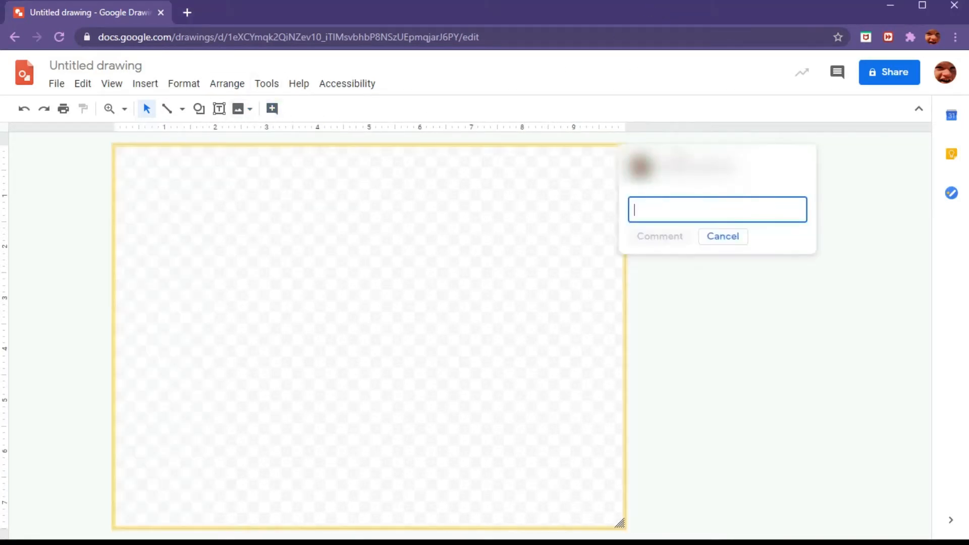
left_click(722, 237)
left_click(271, 109)
type("yaaahhh")
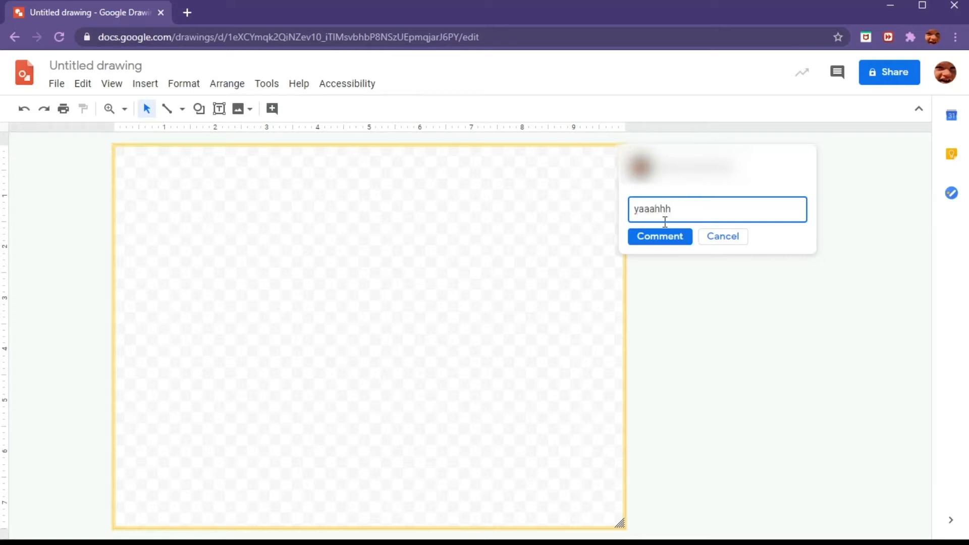
left_click(663, 237)
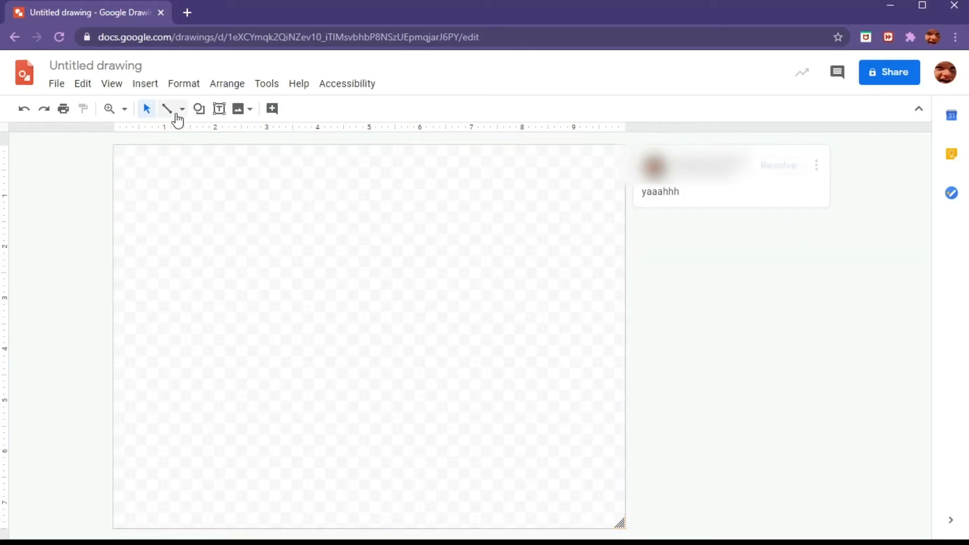
- Search the web for "emoji" images from within the drawing, browse the results and close the image search
left_click(239, 110)
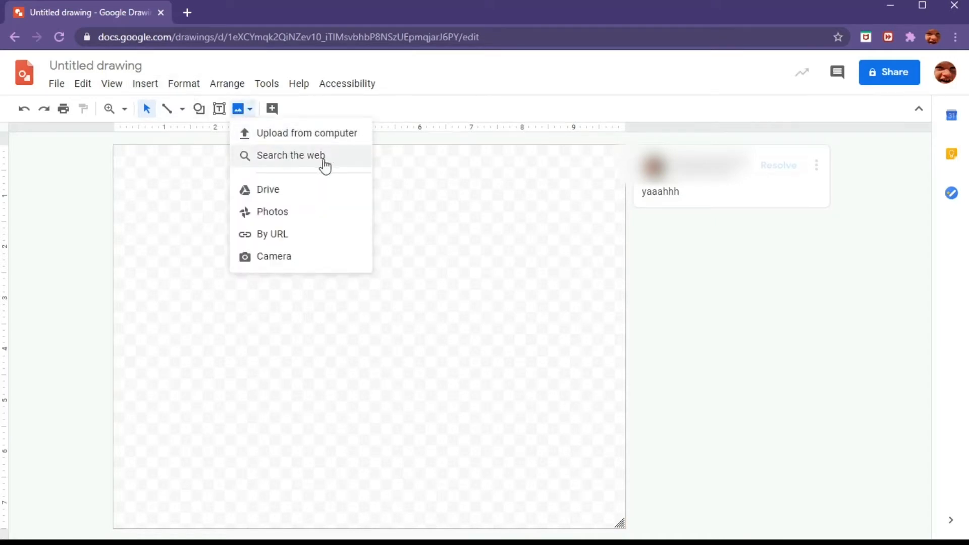
left_click(296, 163)
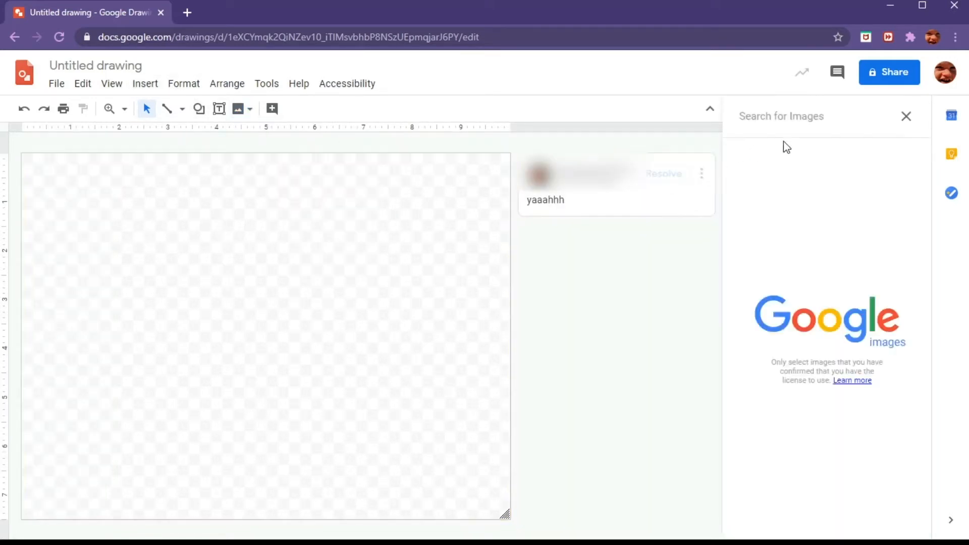
type("e")
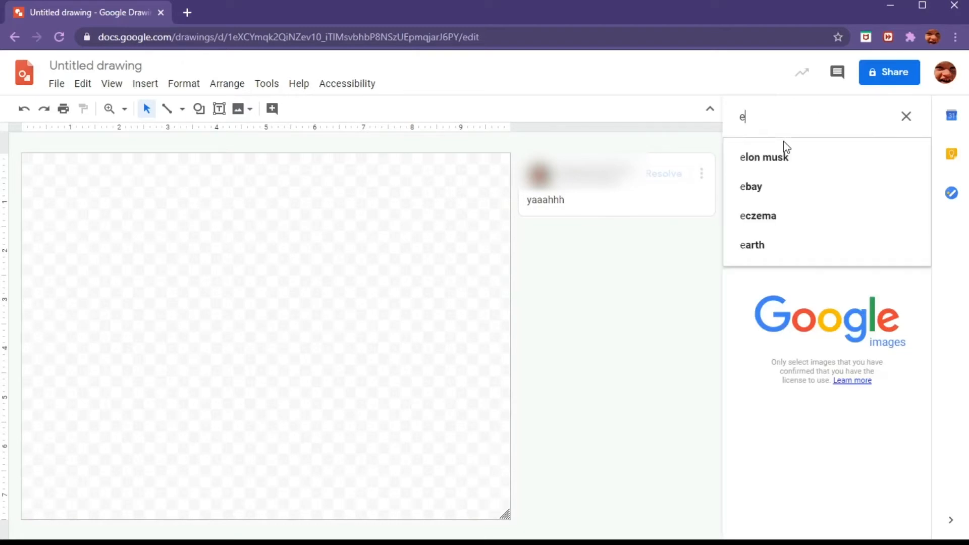
type("moji")
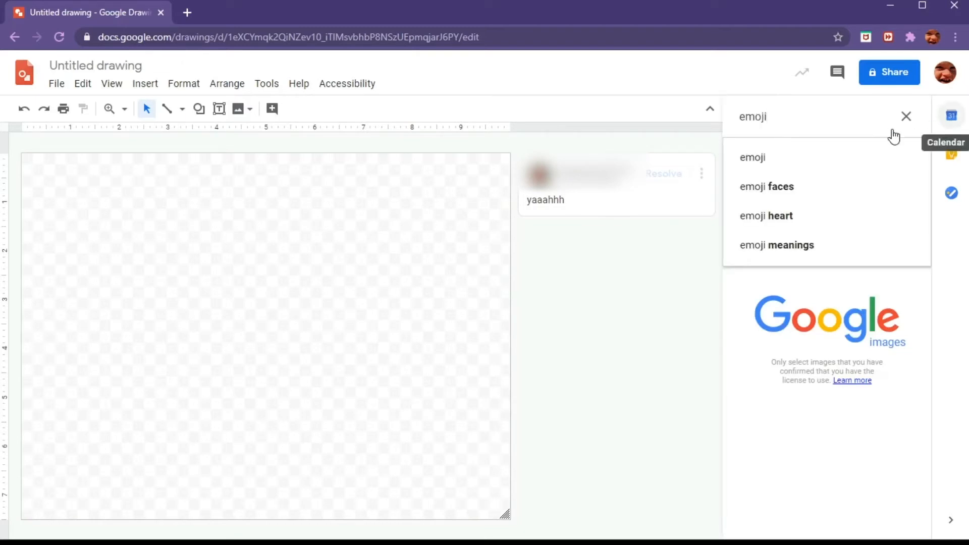
left_click(797, 156)
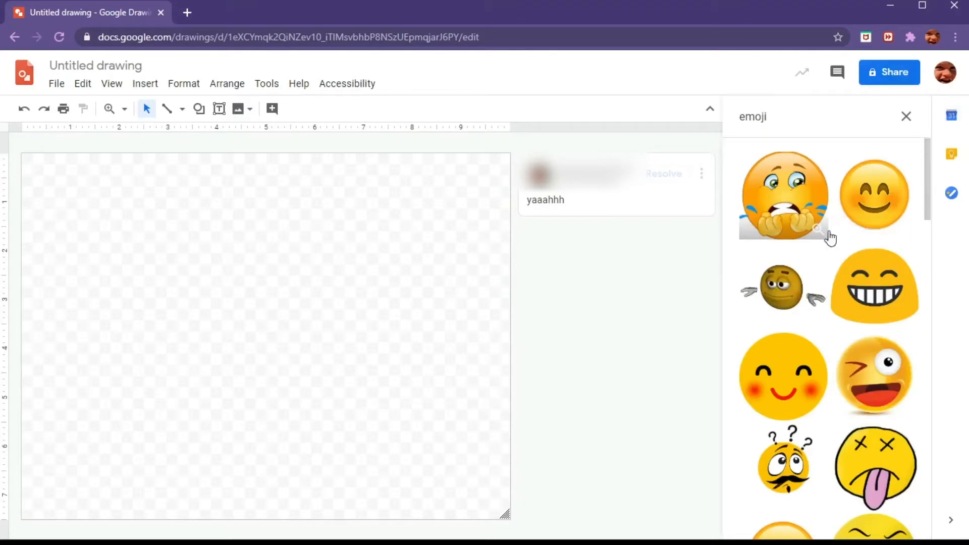
scroll(804, 222, "down", 5)
scroll(804, 222, "down", 10)
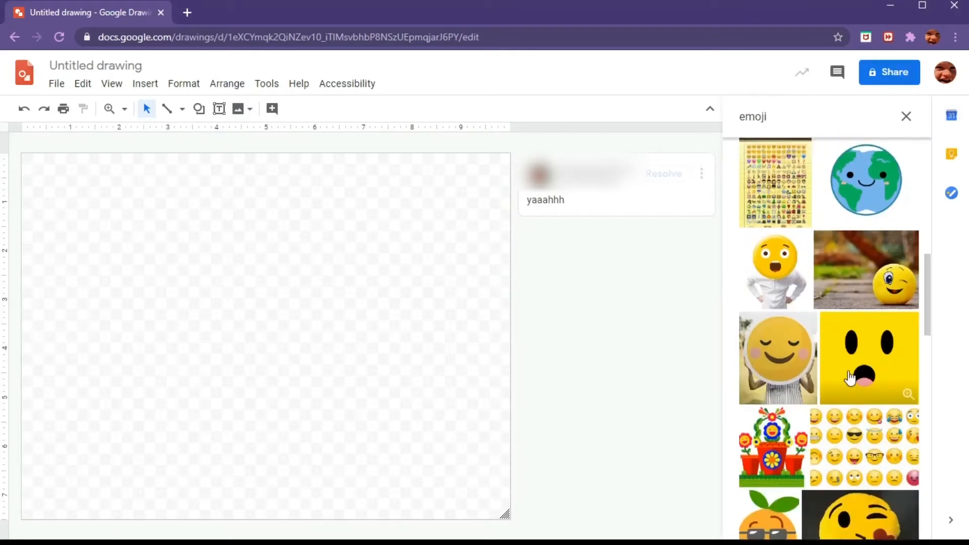
left_click(905, 116)
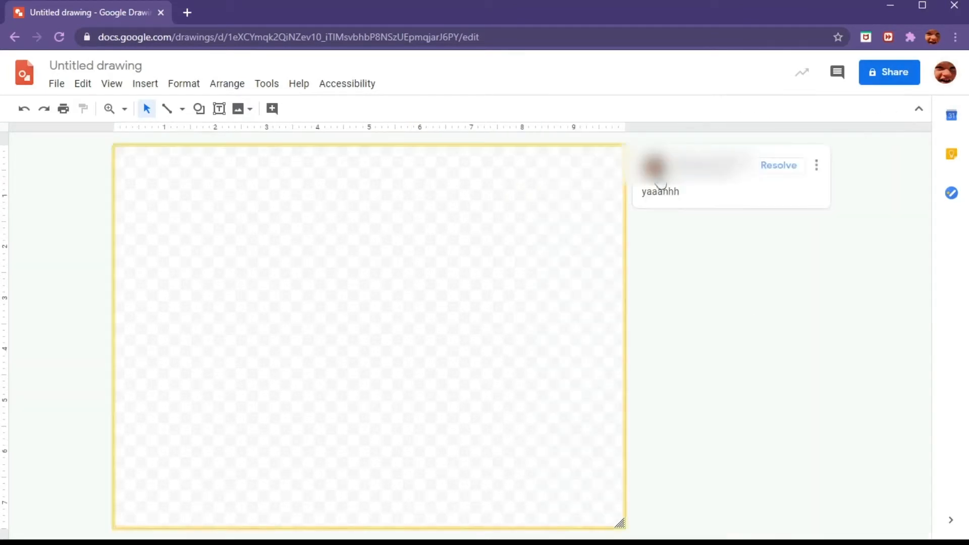
- Insert a large text box across the middle of the canvas and enter "SuprCoolGamerD" in it
left_click(219, 108)
left_click_drag(225, 211, 540, 428)
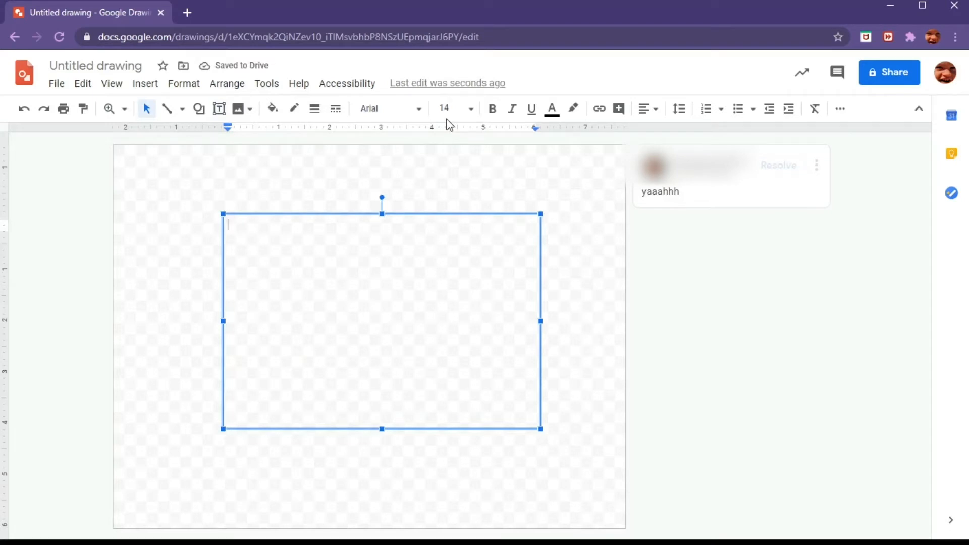
type("SuprCoolGamerD")
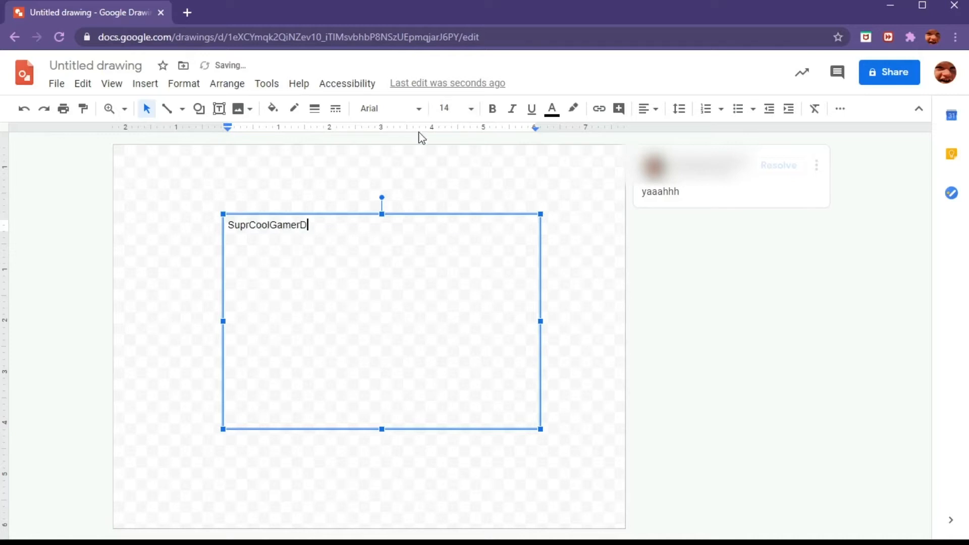
- Format the "SuprCoolGamerD" text in the Boogaloo font at size 72
double_click(286, 228)
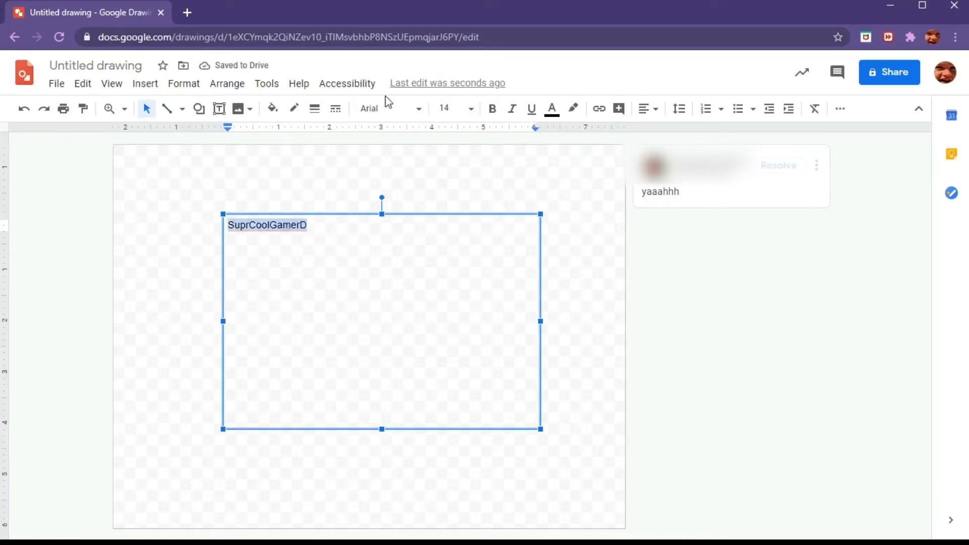
left_click(418, 110)
left_click(426, 192)
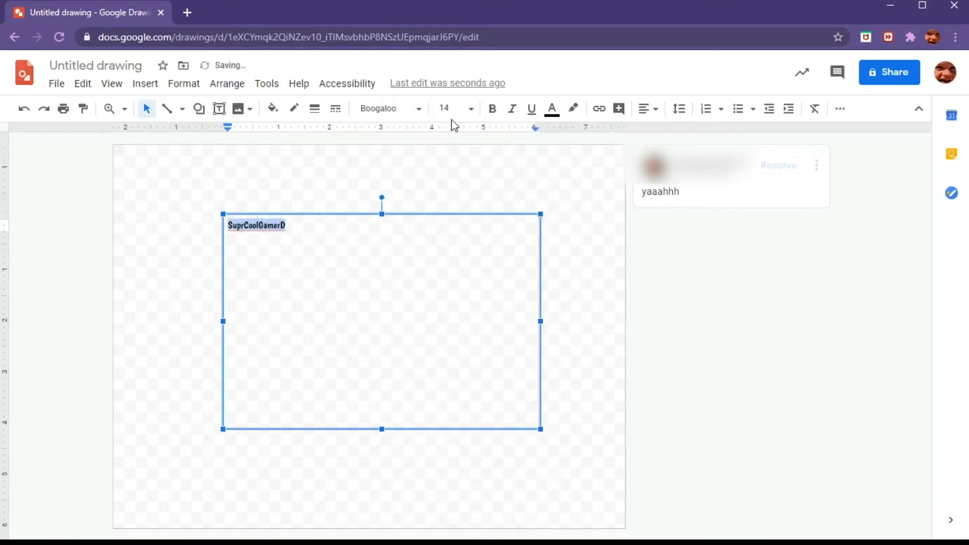
left_click(470, 108)
left_click(449, 423)
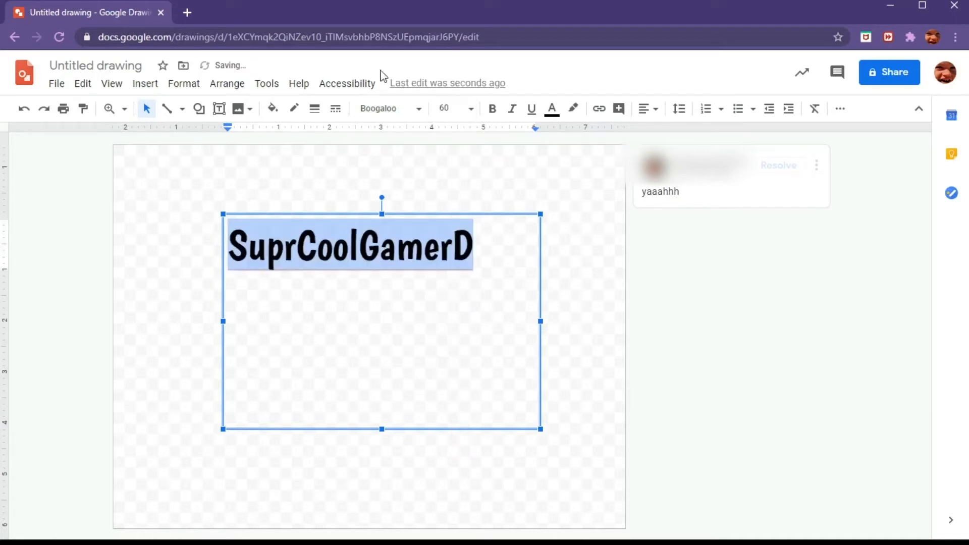
left_click(451, 108)
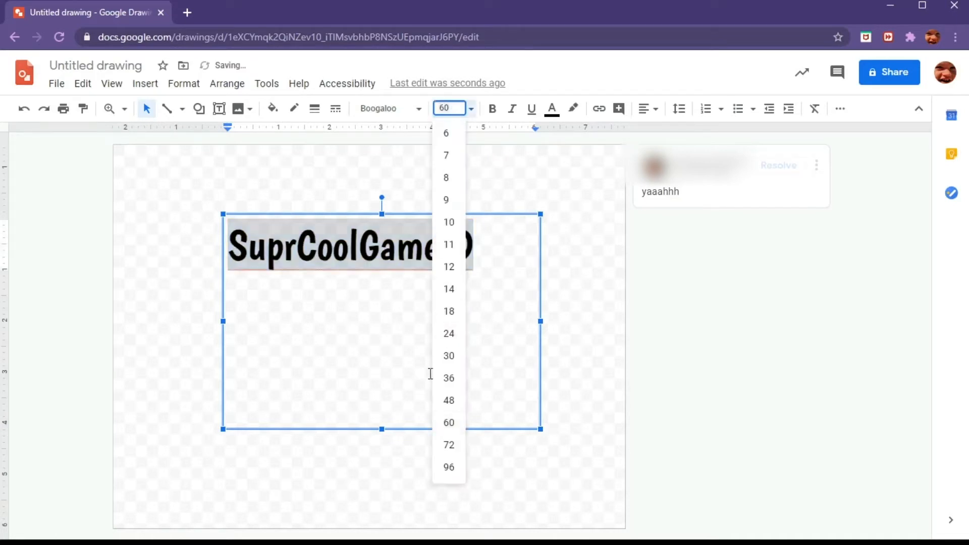
left_click(451, 445)
- Append "Gaming" to the end of the text in the text box
left_click(521, 256)
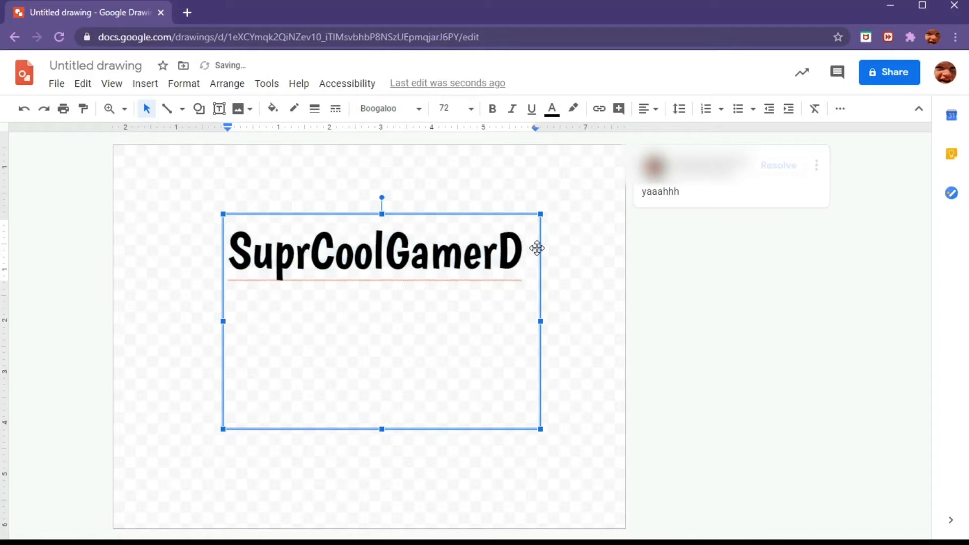
key("Return")
type("Gaming")
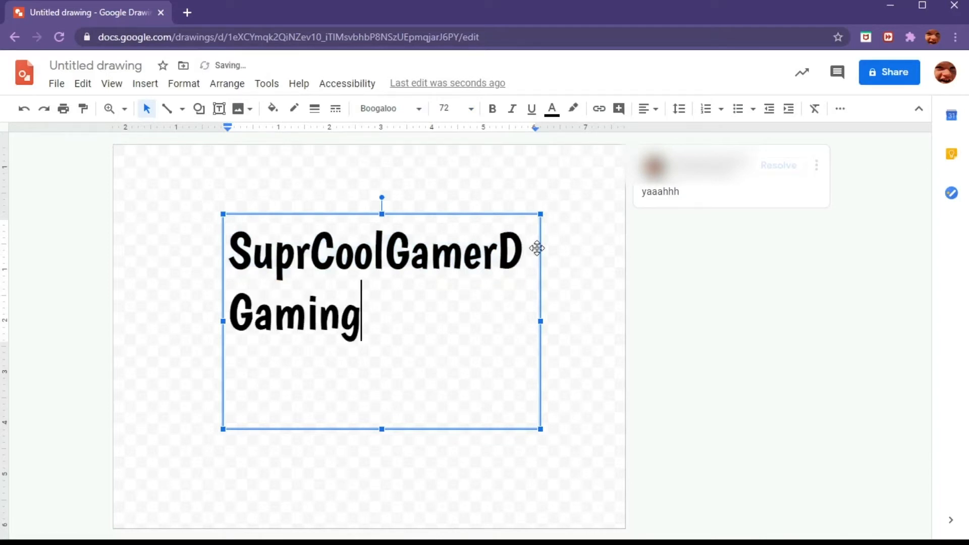
- Resize the text box to fit its text on one line and move it to the upper-left part of the canvas
left_click_drag(540, 321, 702, 320)
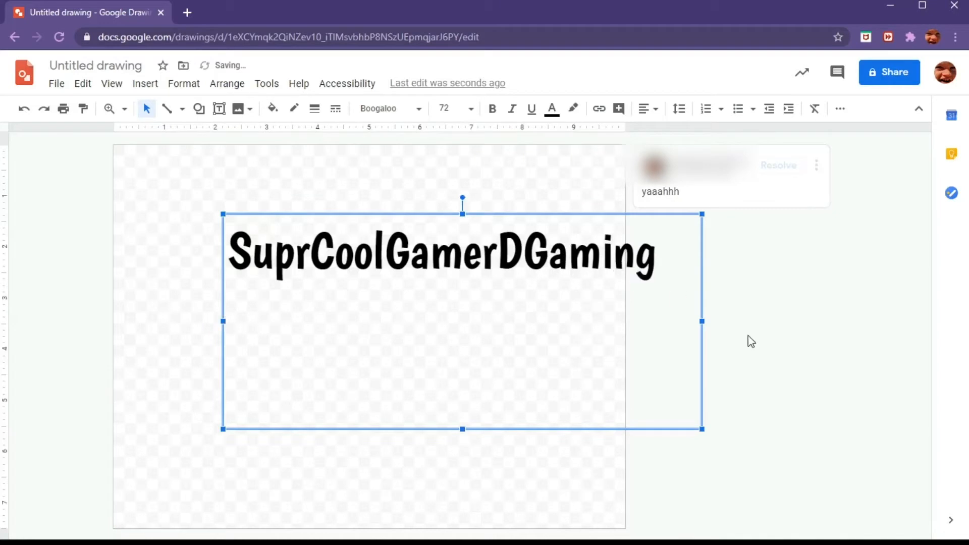
mouse_move(702, 319)
left_mouse_down()
mouse_move(658, 321)
mouse_move(683, 321)
left_mouse_up()
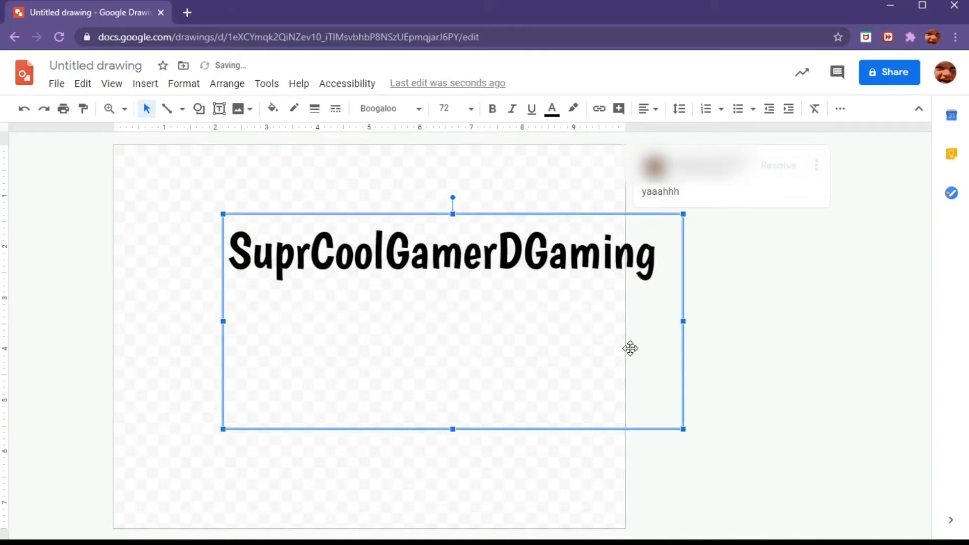
left_click_drag(453, 429, 454, 282)
left_click_drag(493, 212, 383, 171)
left_click(242, 109)
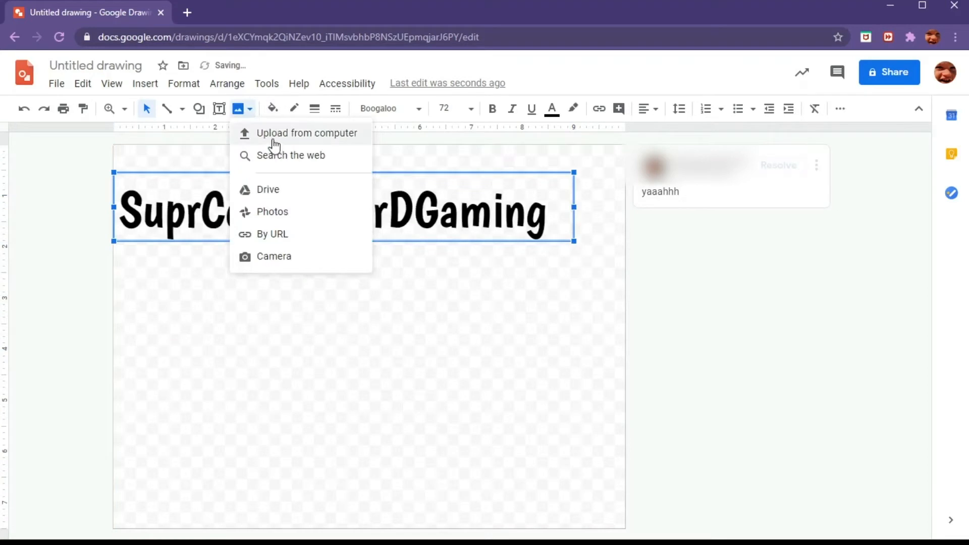
left_click(269, 132)
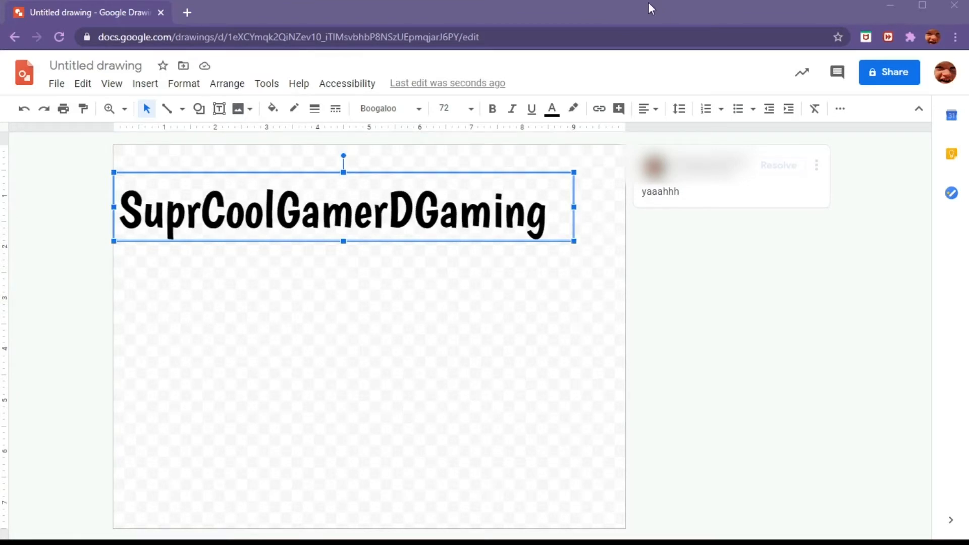
left_click(458, 110)
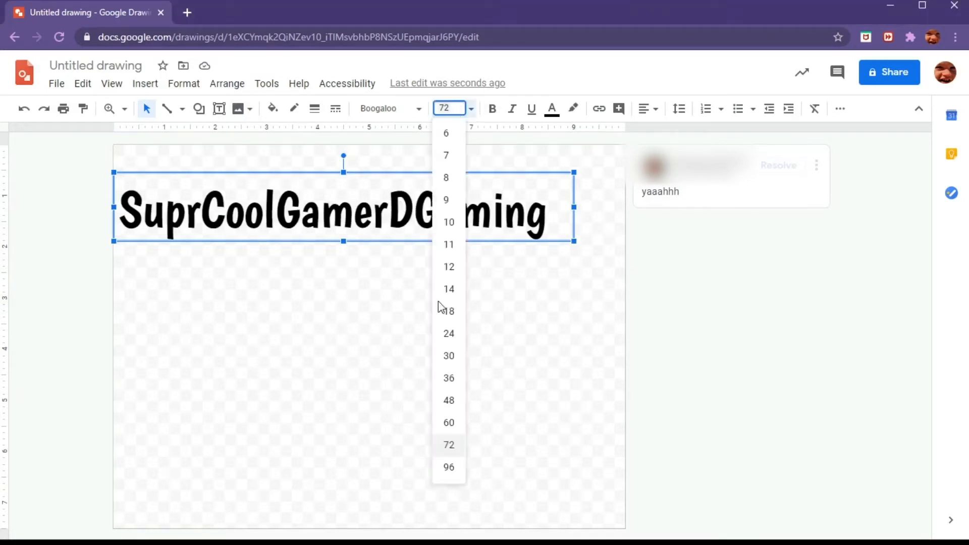
left_click(376, 110)
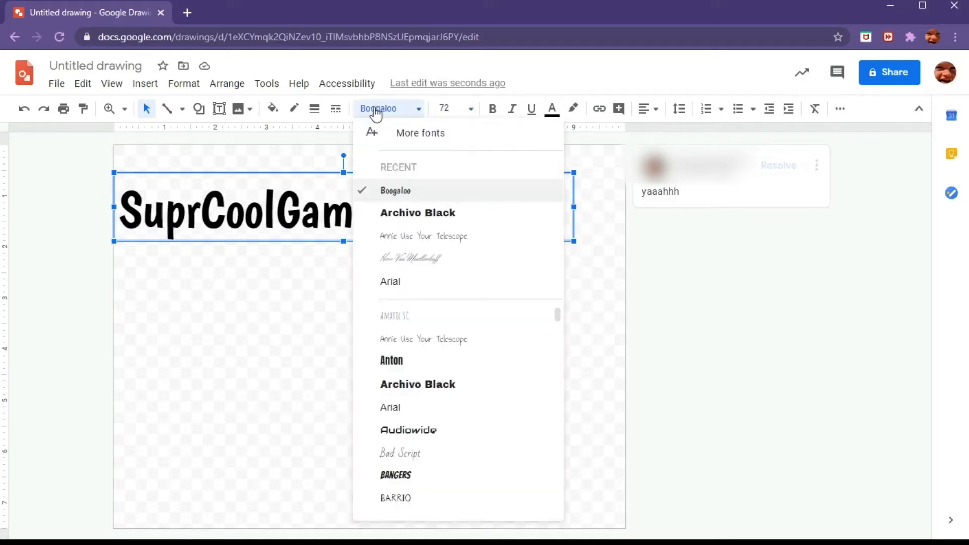
- Try bold, italic and underline formatting on the title text, switching each one off again
left_click(497, 108)
left_click(496, 109)
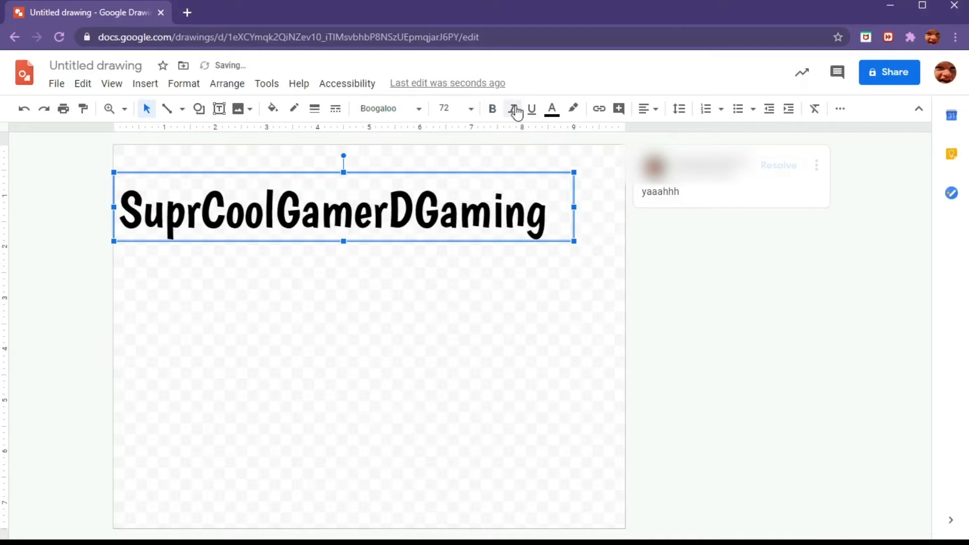
left_click(512, 108)
left_click(511, 108)
left_click(535, 110)
left_click(533, 109)
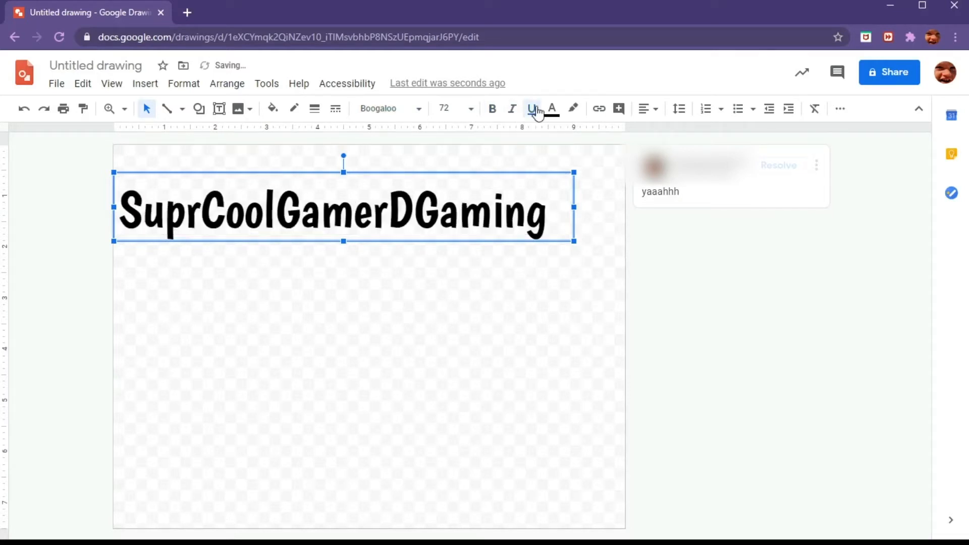
- Look at the text colour options, then try a light orange highlight on the title text and remove it
left_click(554, 110)
left_click(554, 110)
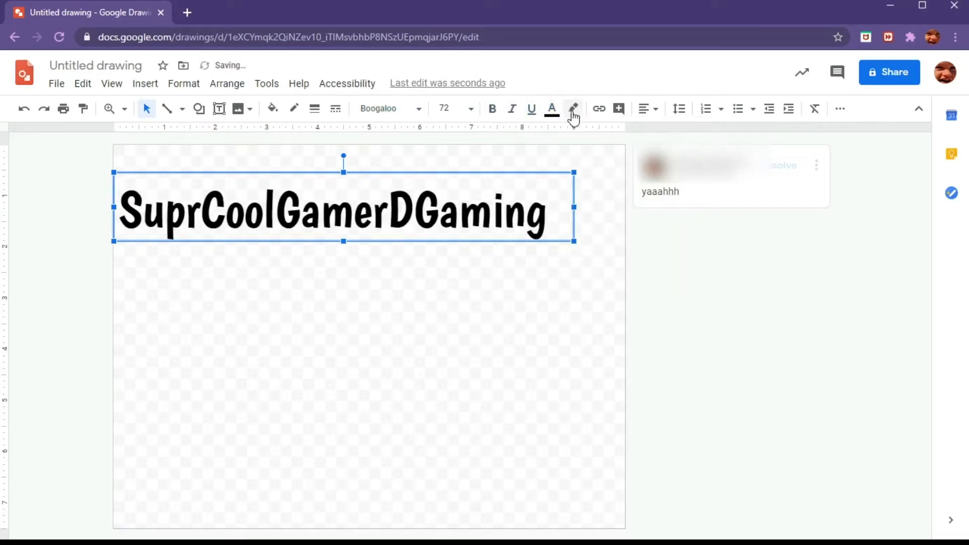
left_click(574, 110)
left_click(608, 191)
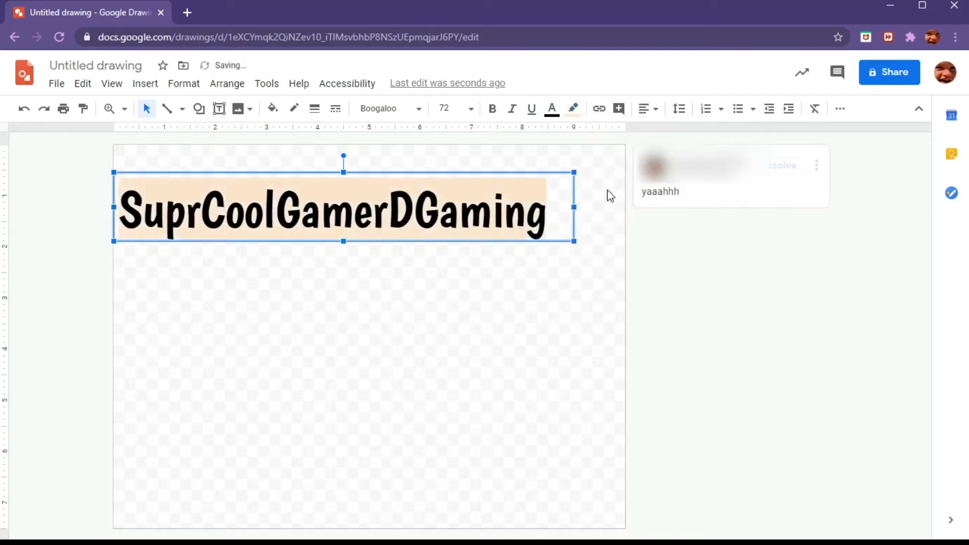
left_click(572, 112)
left_click(602, 137)
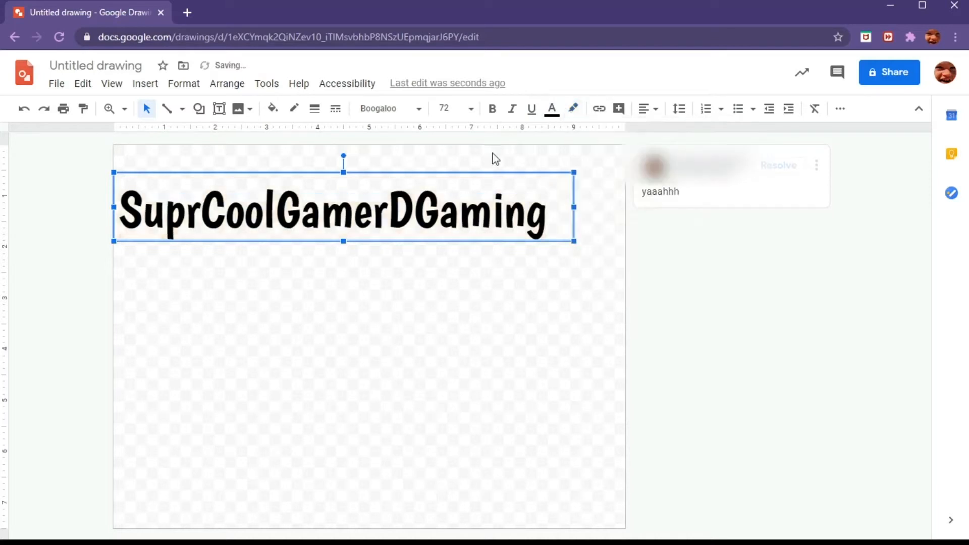
- Give the title text box a dotted border and move the box closer to the centre of the canvas
left_click(339, 111)
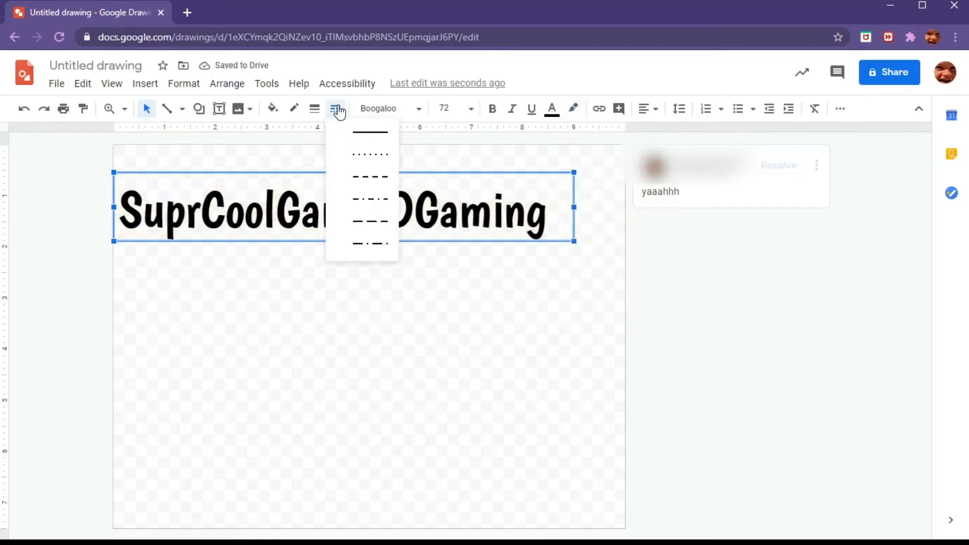
left_click(365, 152)
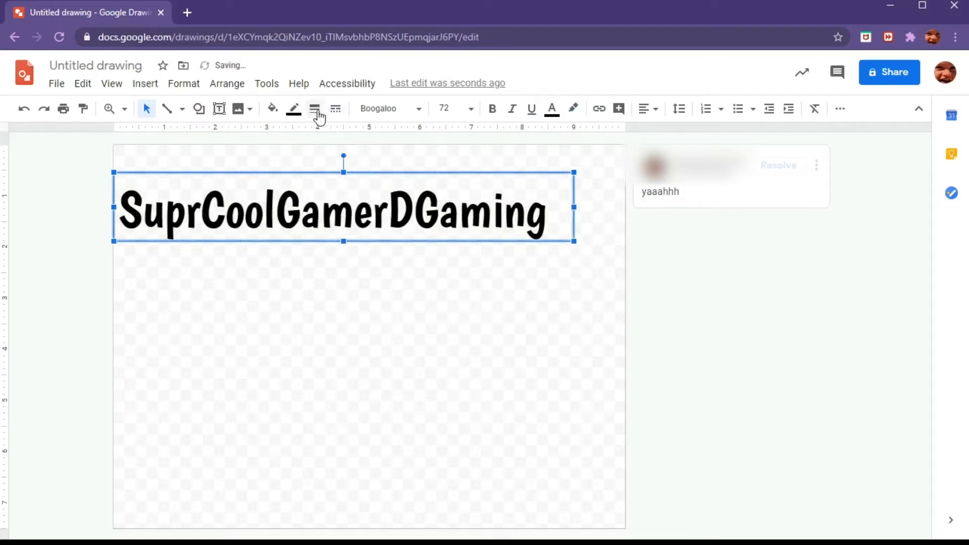
left_click(669, 323)
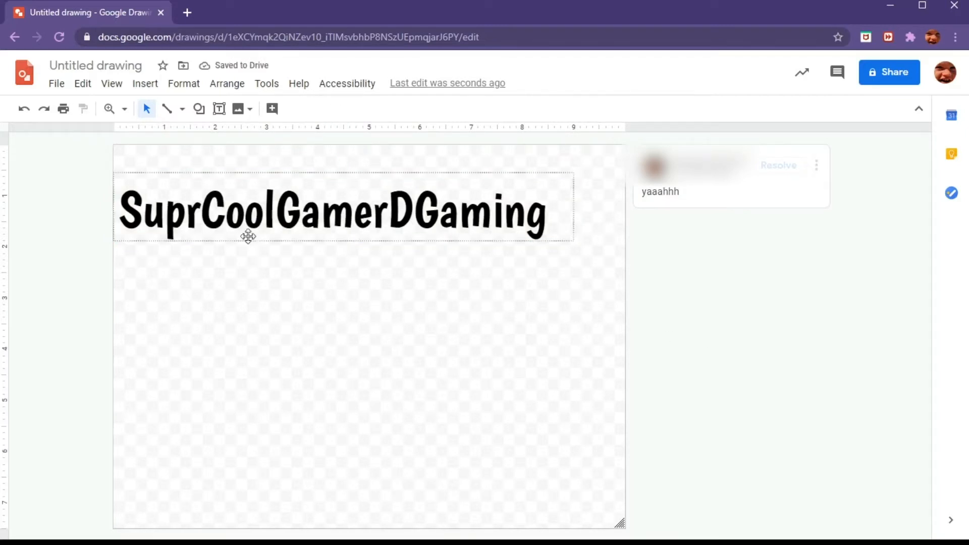
left_click_drag(286, 177, 329, 172)
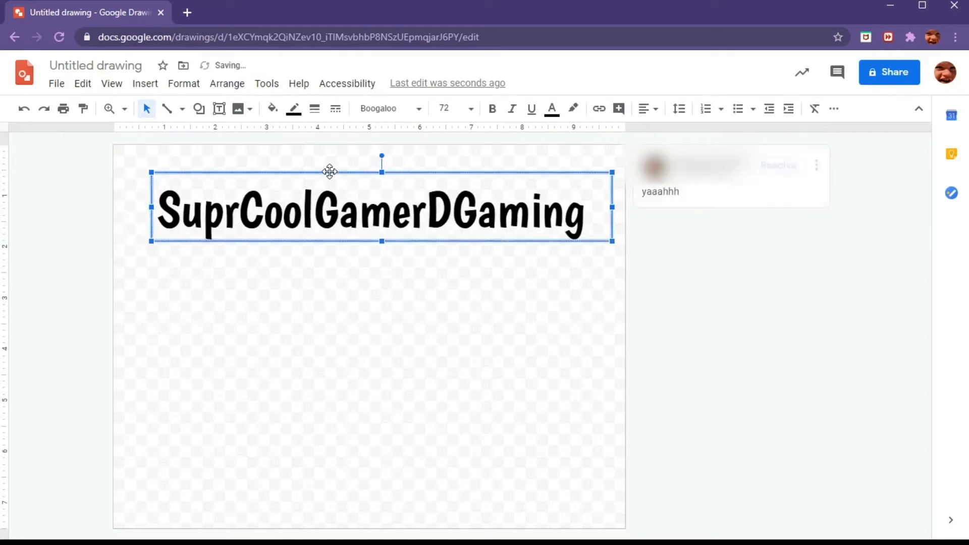
- Change the title box's border to a solid line with a 12px weight
left_click(335, 109)
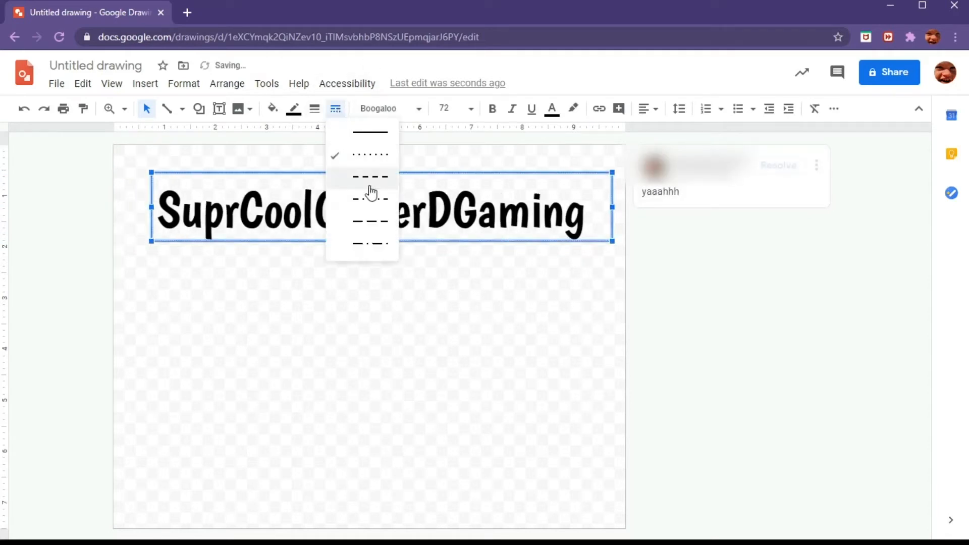
left_click(314, 109)
left_click(336, 108)
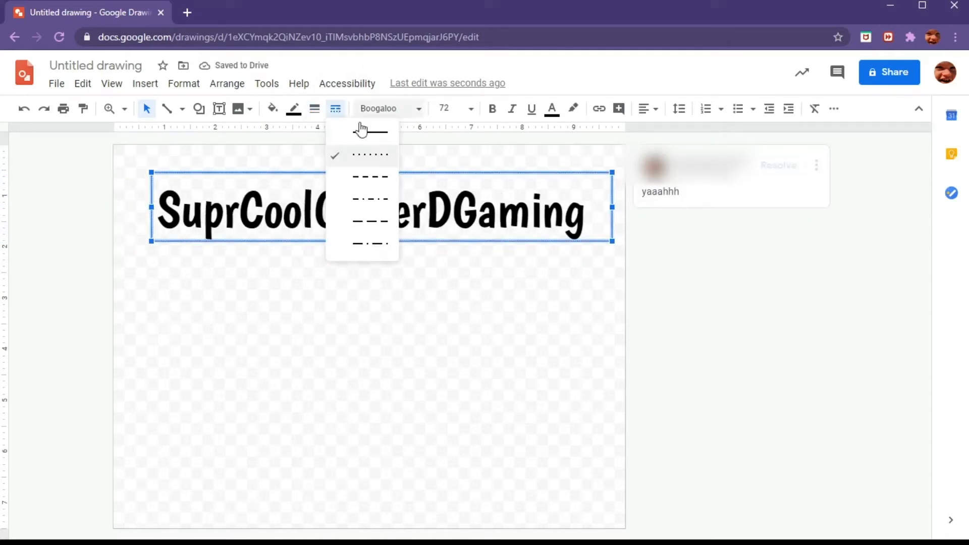
left_click(372, 153)
left_click(314, 110)
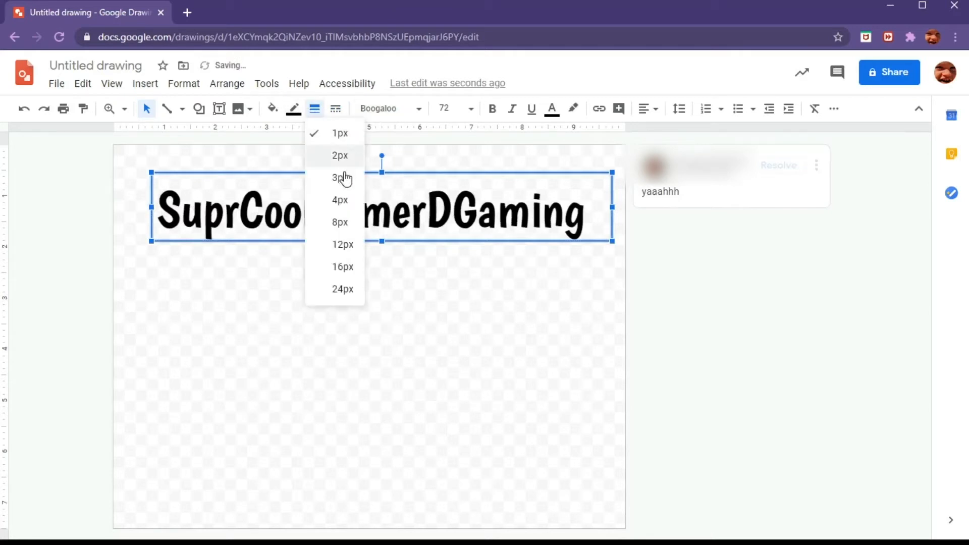
left_click(337, 245)
left_click(52, 233)
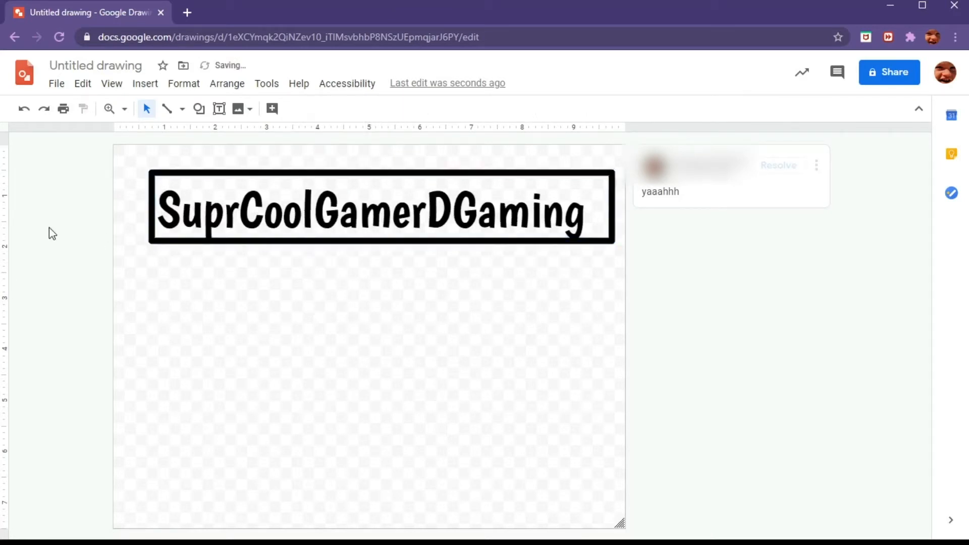
- Narrow the title box from its right side until the border fits closely around the text
left_click(612, 209)
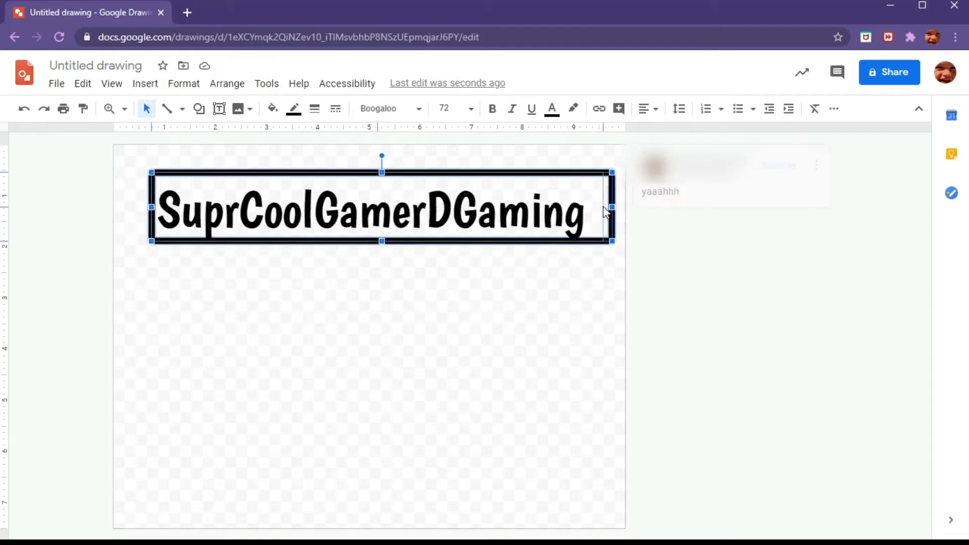
left_click_drag(612, 208, 597, 210)
left_click(361, 166)
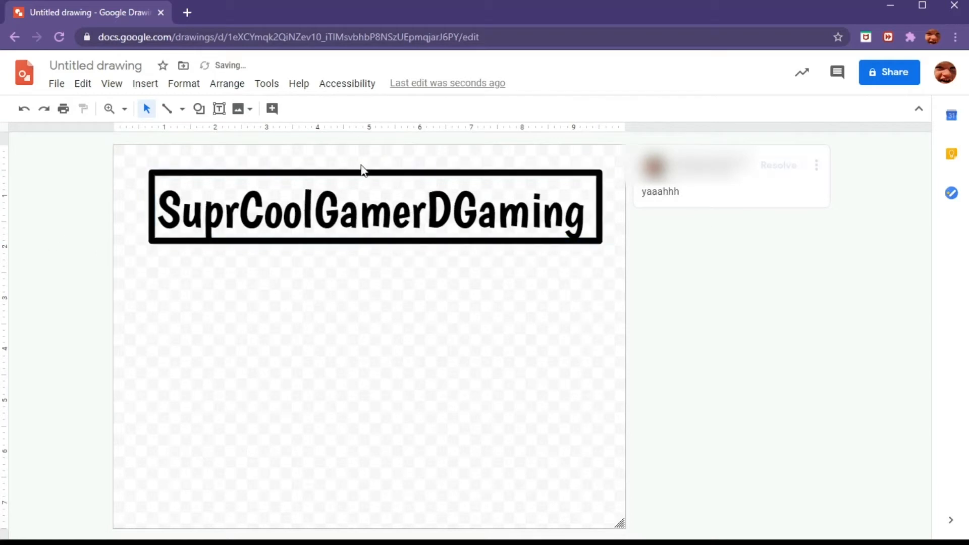
left_click(598, 190)
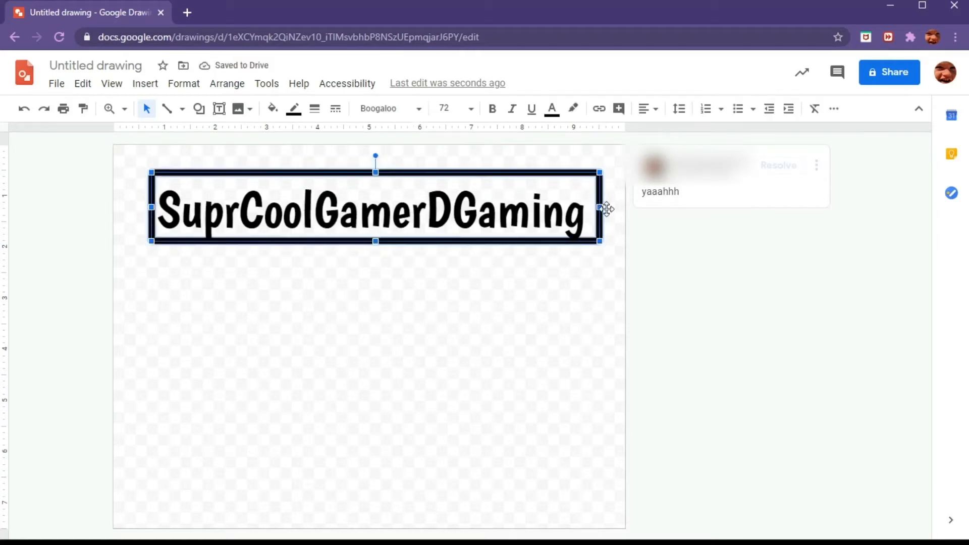
left_click_drag(601, 207, 591, 208)
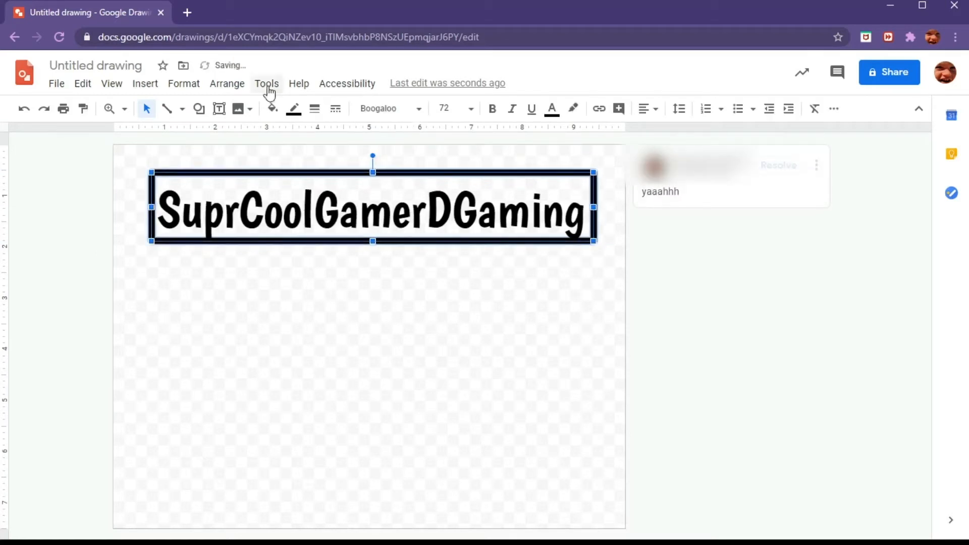
- Set the title box's border colour to red
left_click(294, 109)
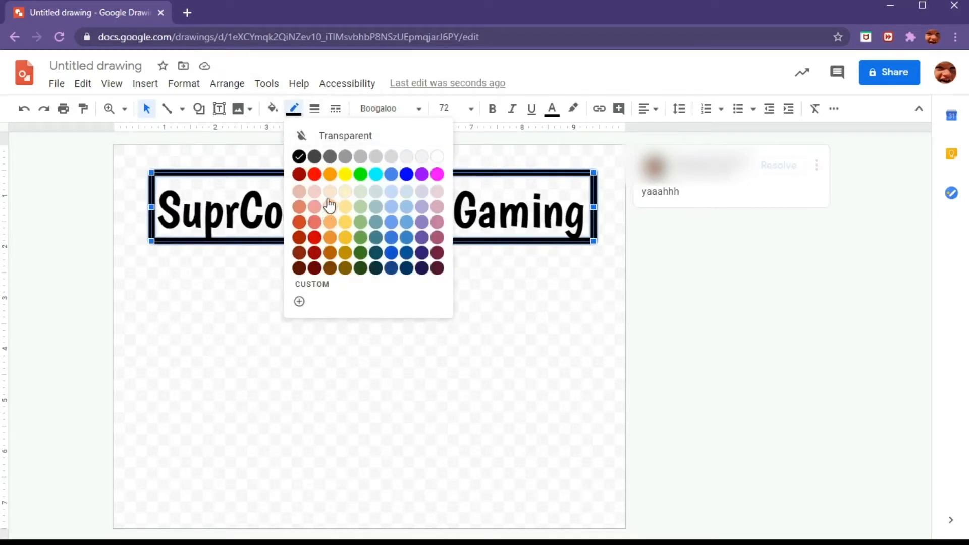
left_click(314, 174)
left_click(61, 204)
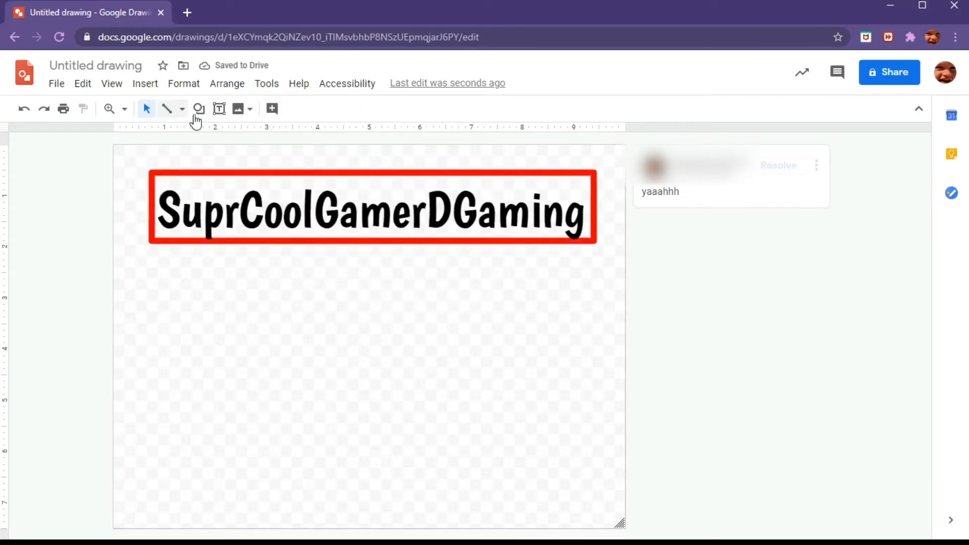
left_click(219, 108)
left_click_drag(346, 176, 748, 224)
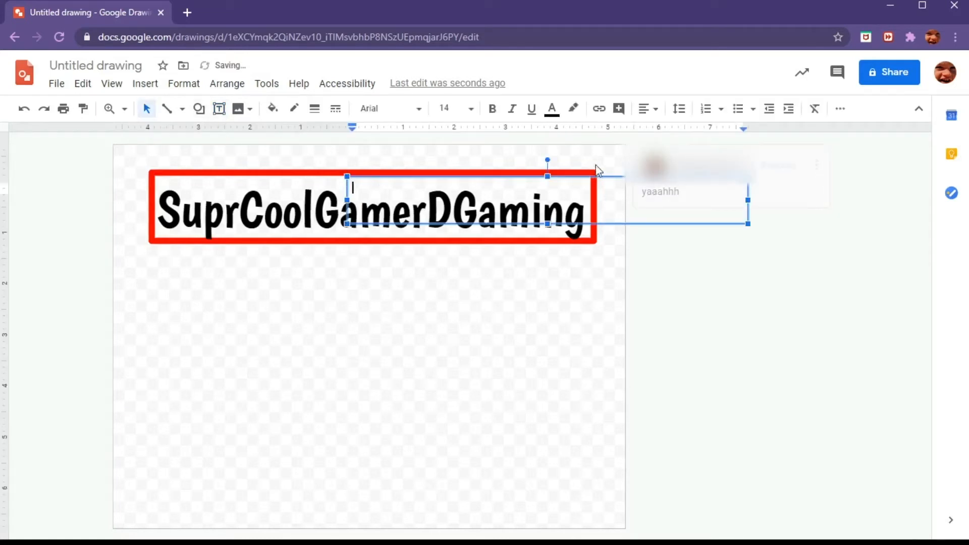
left_click(602, 176)
key("Delete")
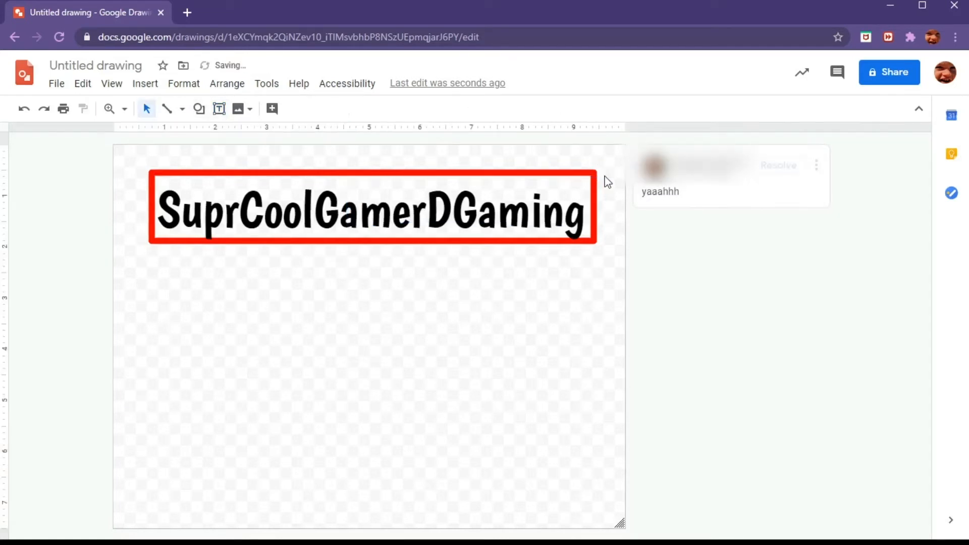
- Try black, magenta and purple fills on the title box, then set its fill colour to red
left_click(527, 175)
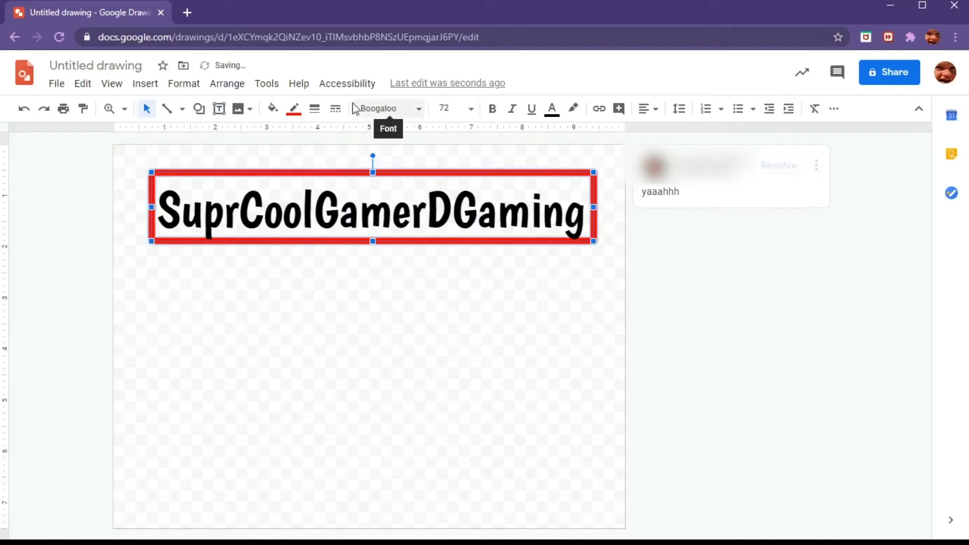
left_click(273, 109)
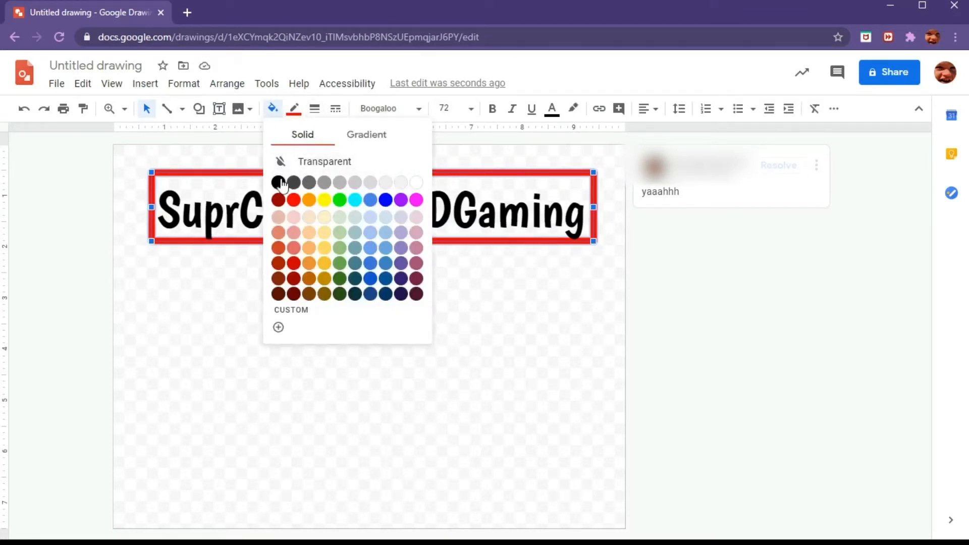
left_click(278, 182)
left_click(272, 109)
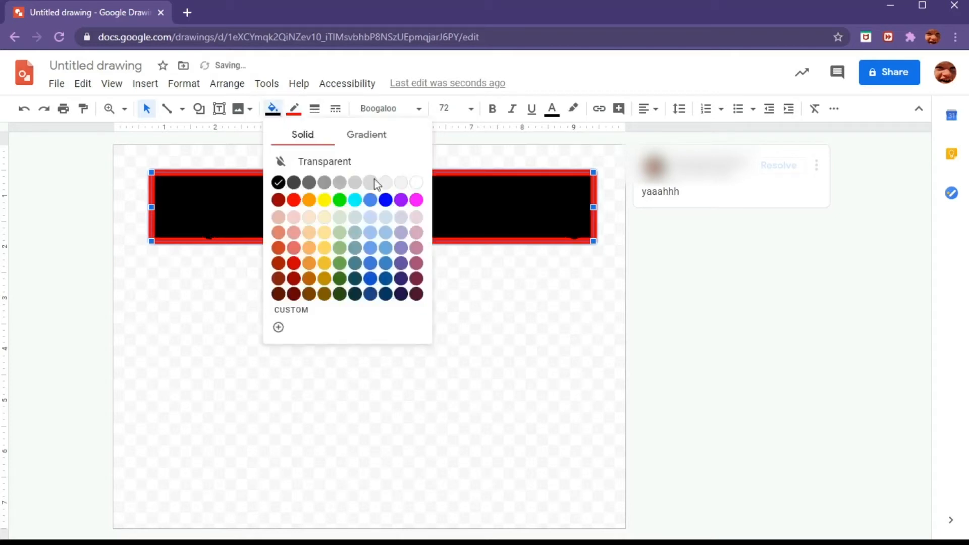
left_click(416, 200)
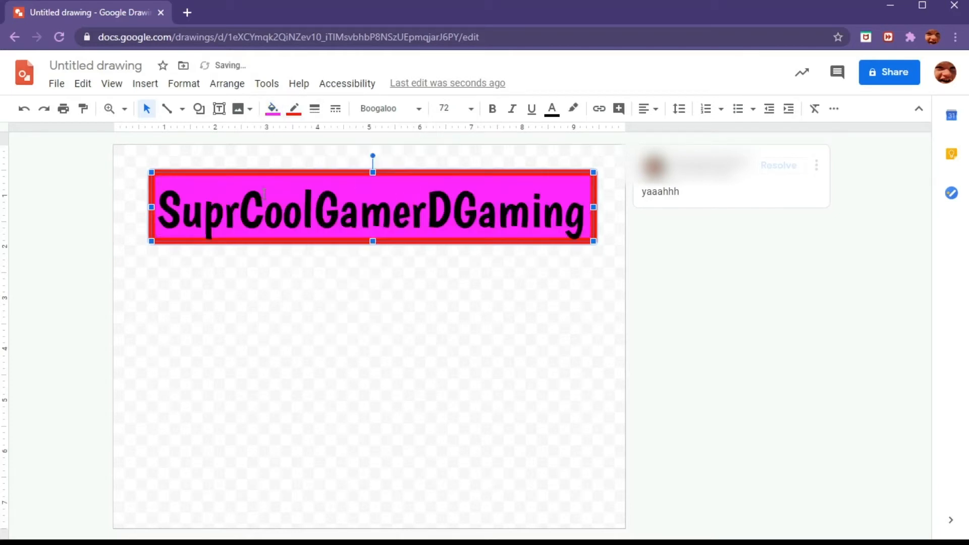
left_click(273, 109)
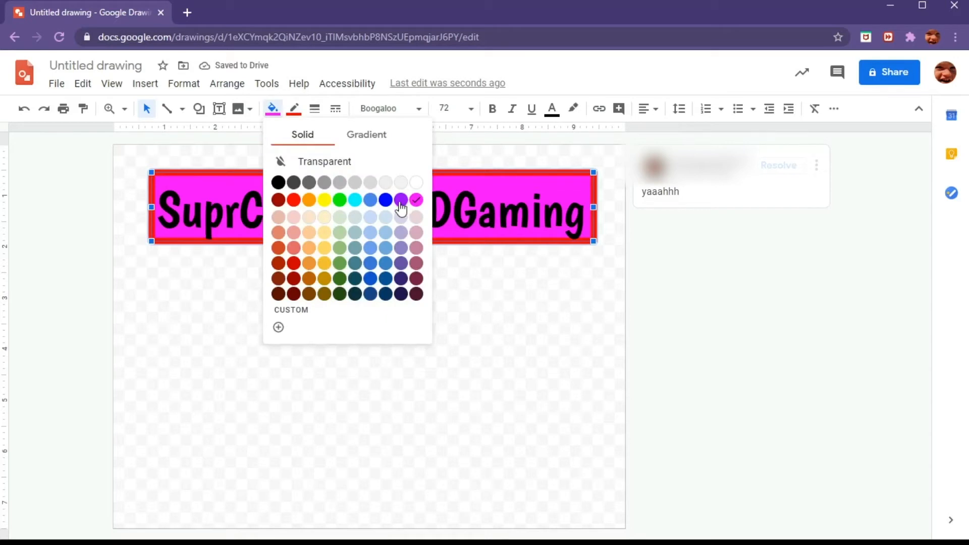
left_click(401, 200)
left_click(273, 109)
left_click(294, 201)
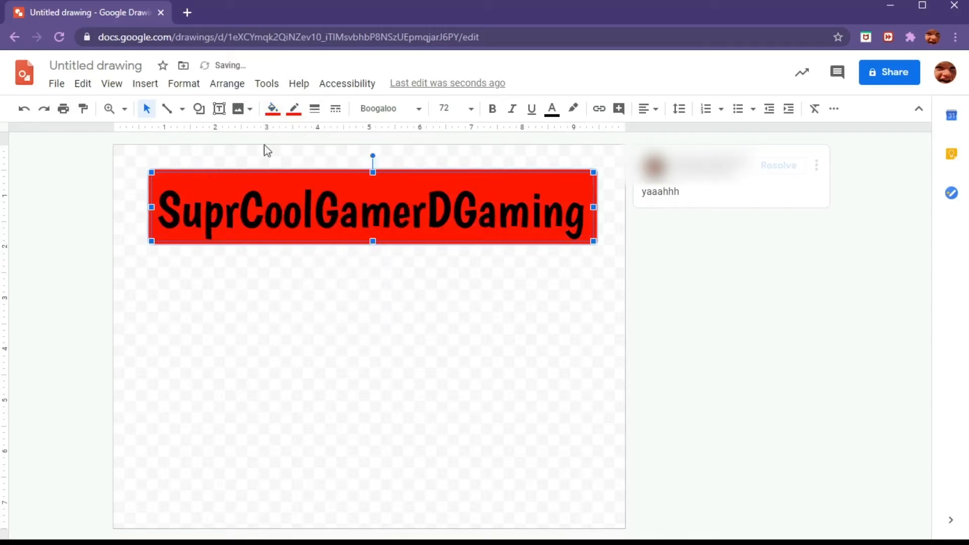
- Try a dark red border on the title box, then set the border colour to purple
left_click(293, 109)
left_click(300, 174)
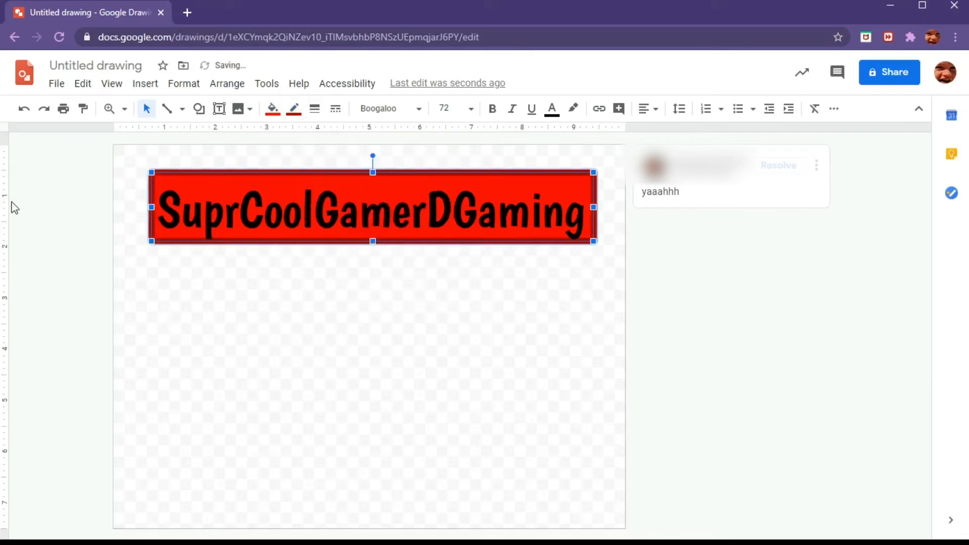
left_click(12, 206)
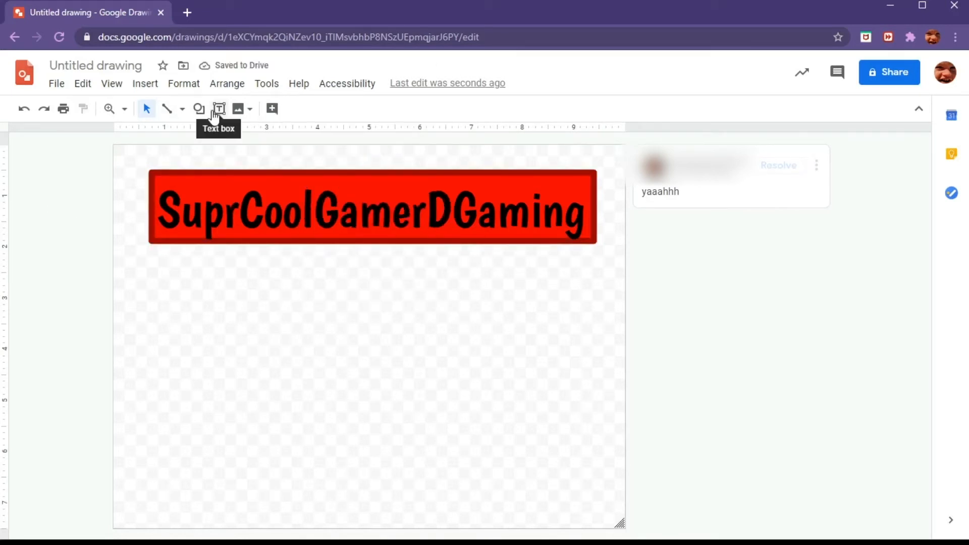
left_click(217, 176)
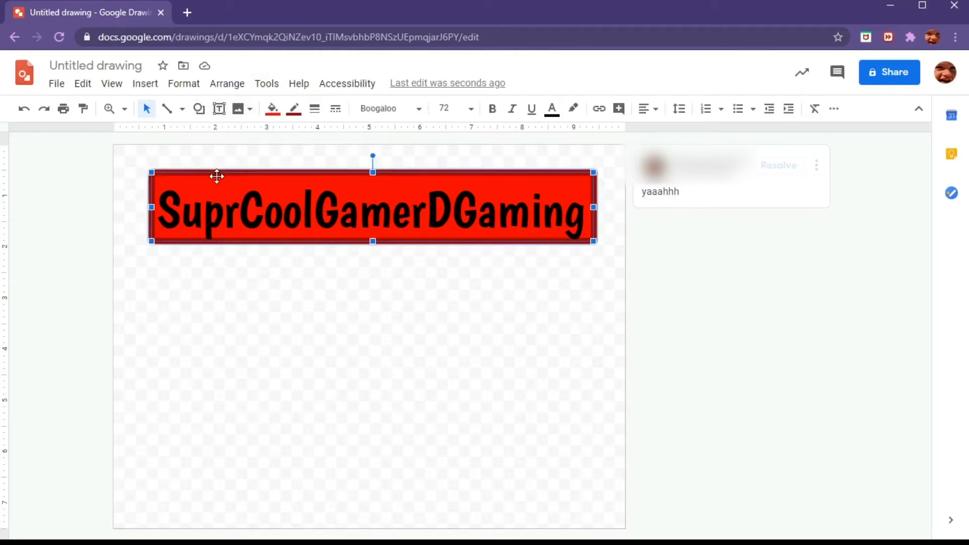
left_click(294, 109)
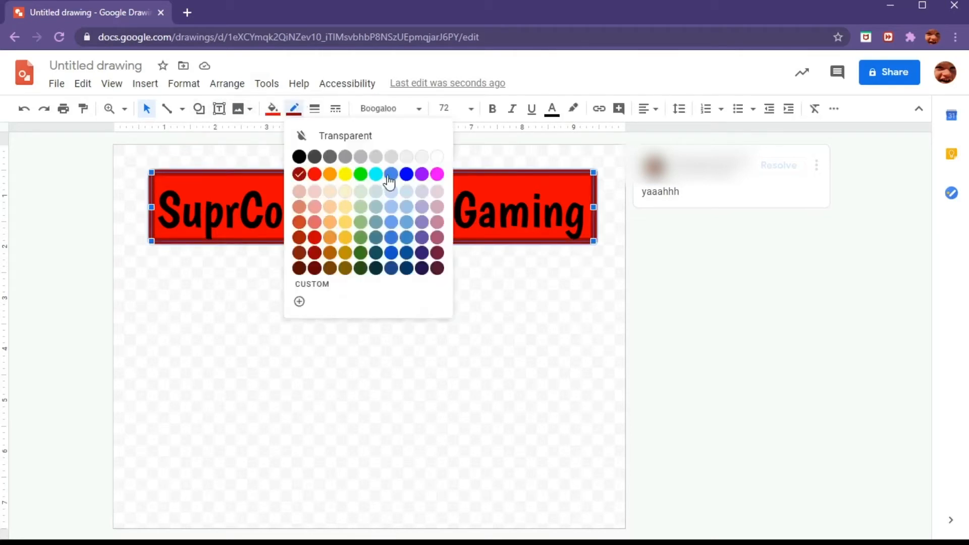
left_click(422, 174)
left_click(29, 274)
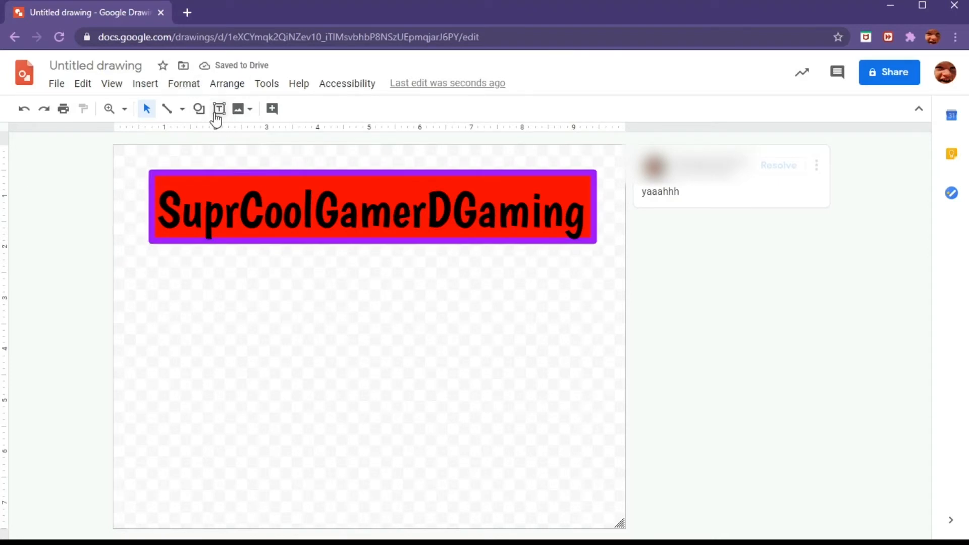
- Draw three crossing straight lines in the empty area below the title, then undo all of them
left_click(258, 173)
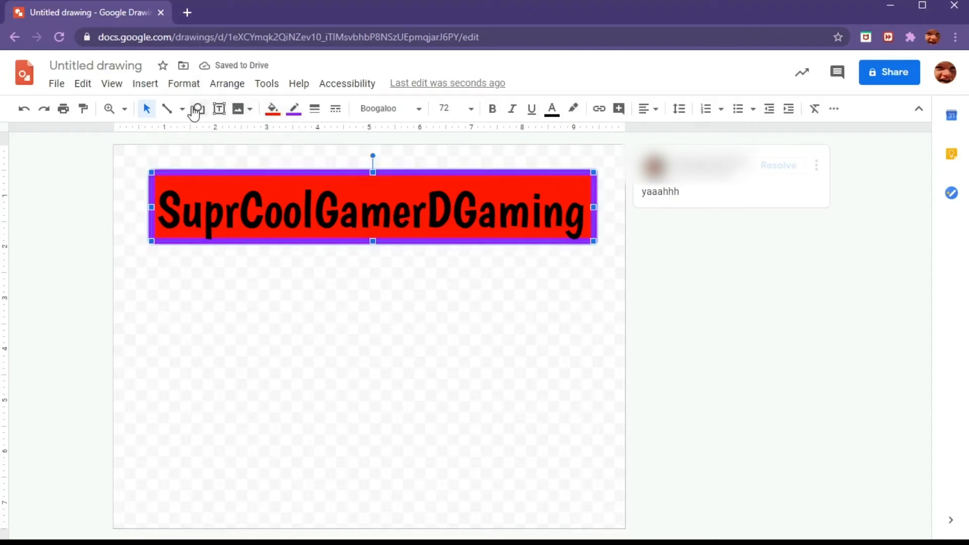
left_click(168, 111)
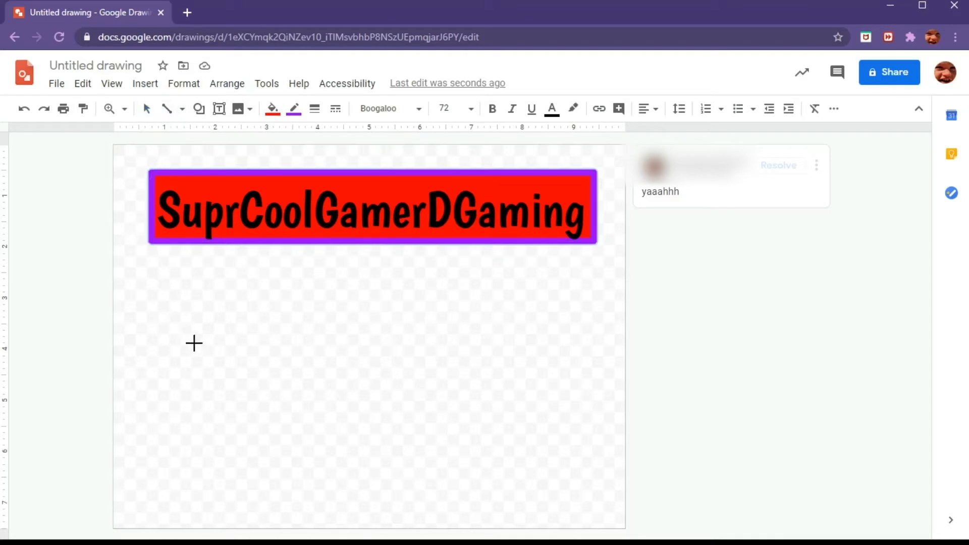
left_click_drag(198, 345, 405, 387)
left_click_drag(318, 331, 320, 434)
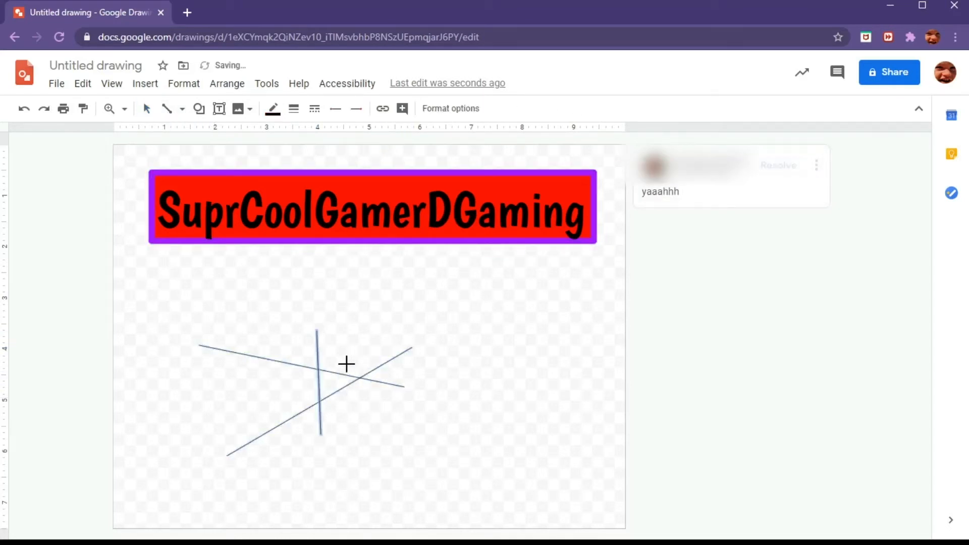
key("ctrl+z")
key("ctrl+z")
key("ctrl+z")
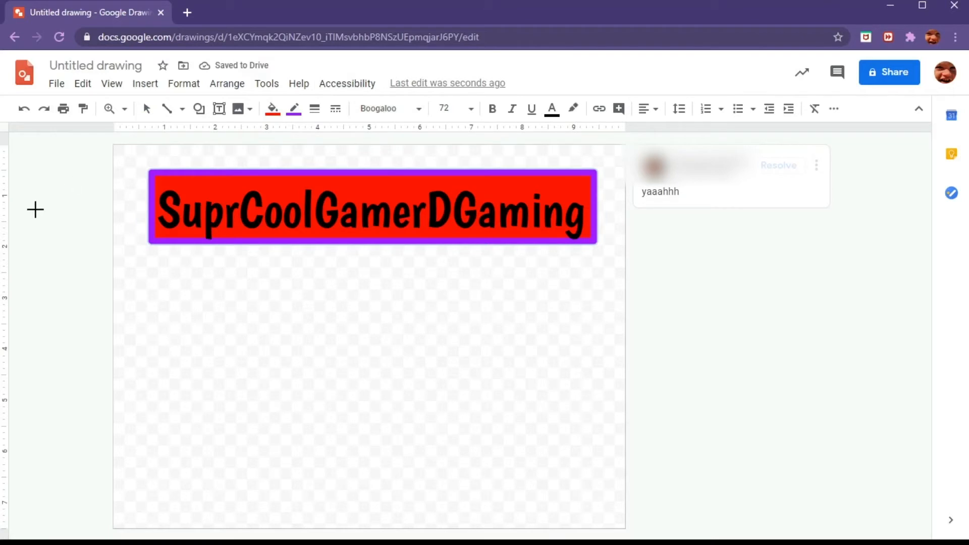
left_click_drag(35, 209, 34, 212)
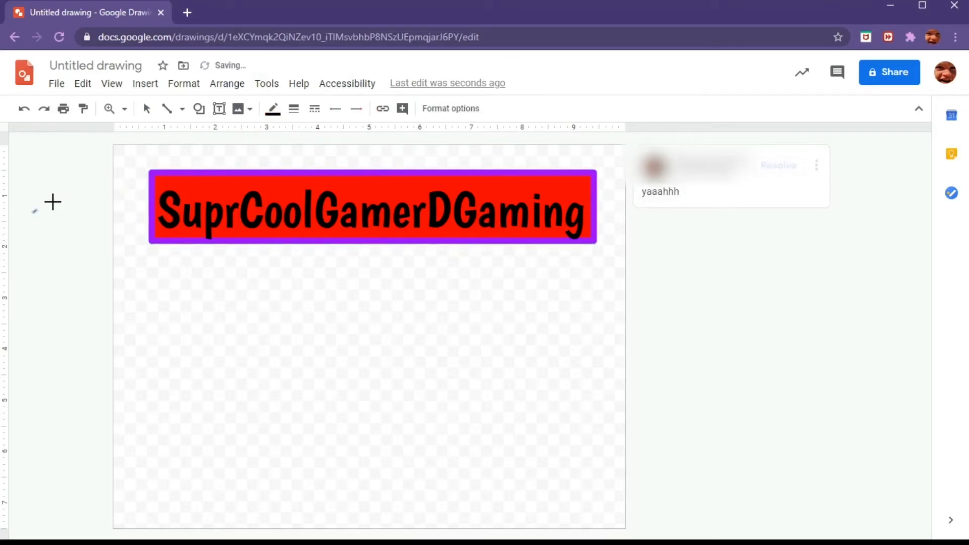
key("Delete")
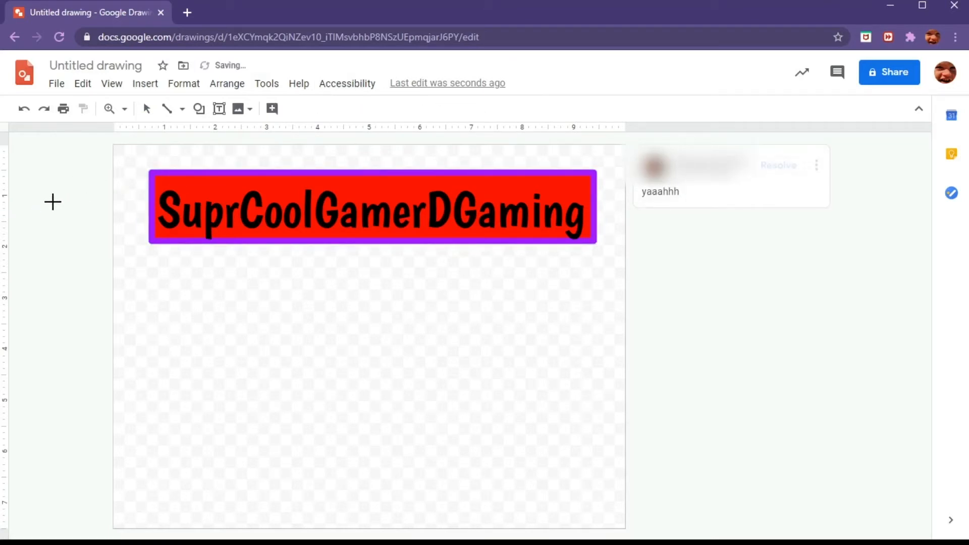
left_click(146, 110)
- Look through the available line types, the arrow, callout and equation shape collections, and the text box tool
left_click(184, 110)
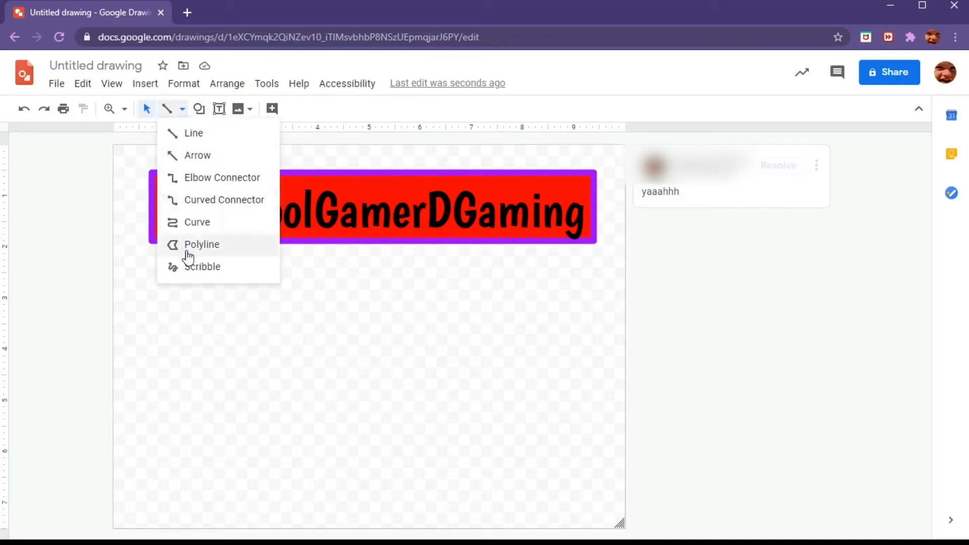
left_click(182, 111)
left_click(199, 112)
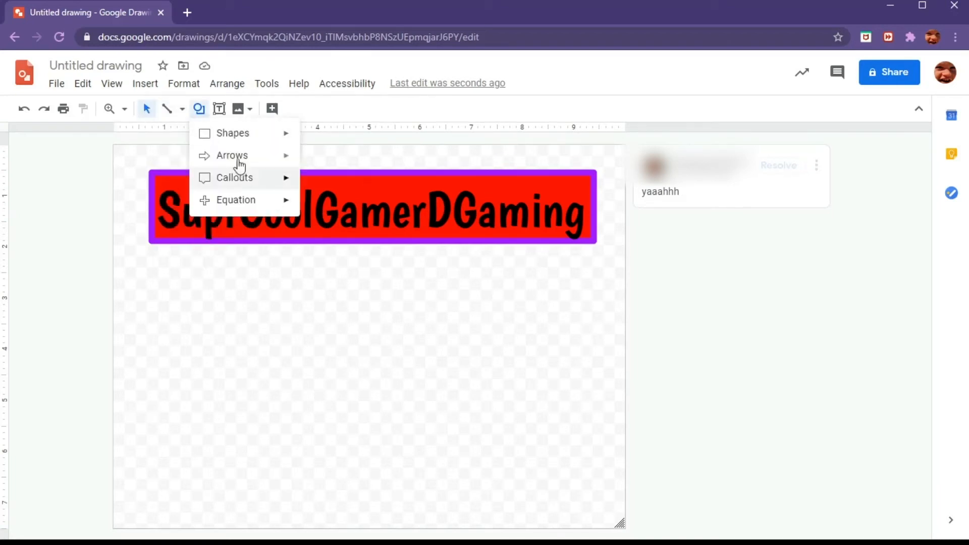
mouse_move(237, 133)
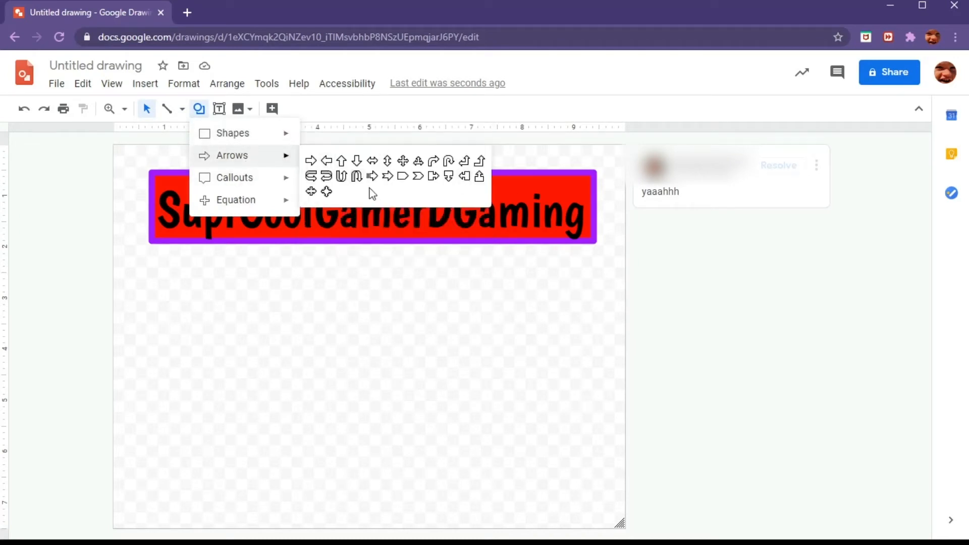
mouse_move(222, 184)
mouse_move(240, 200)
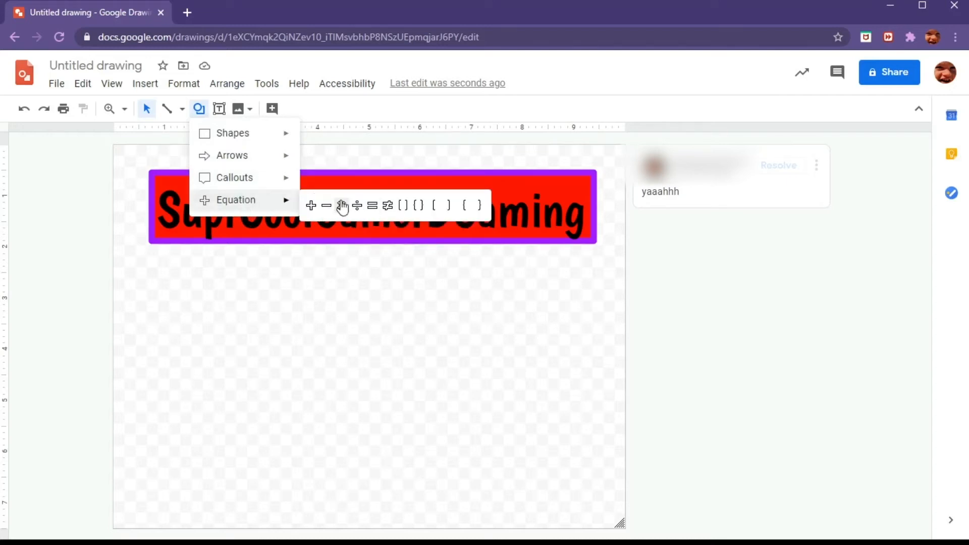
left_click(32, 224)
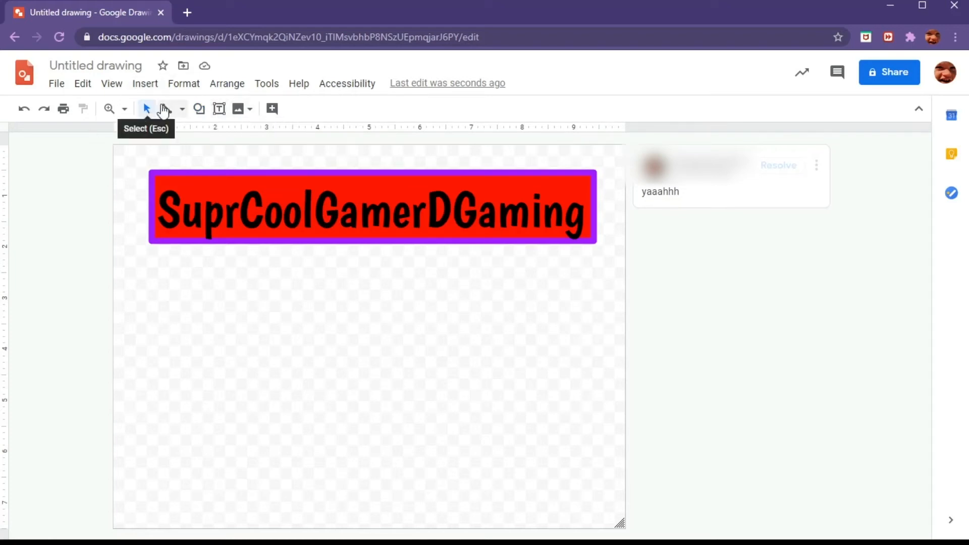
left_click(219, 109)
left_click(220, 107)
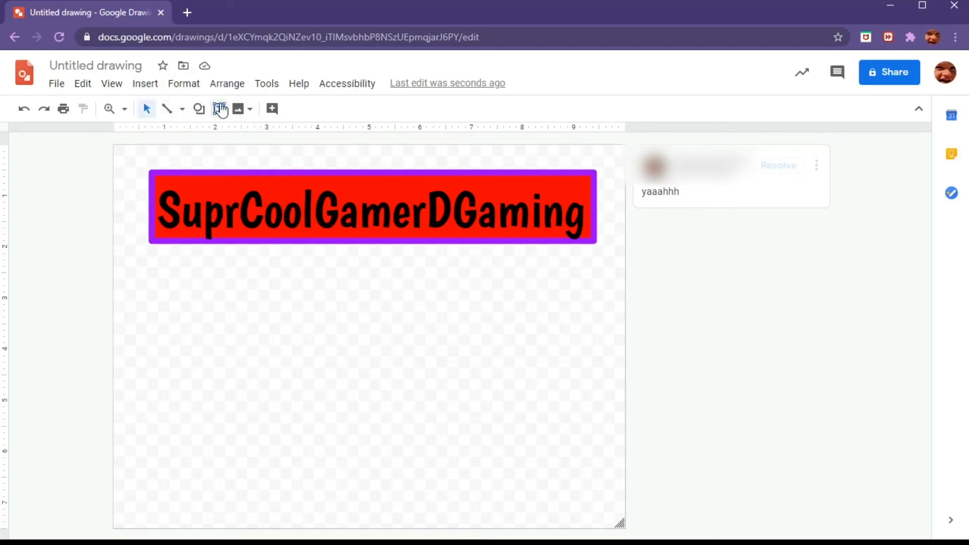
left_click(225, 113)
left_click(222, 115)
- Draw a large ellipse over the title that fills most of the canvas
left_click(200, 109)
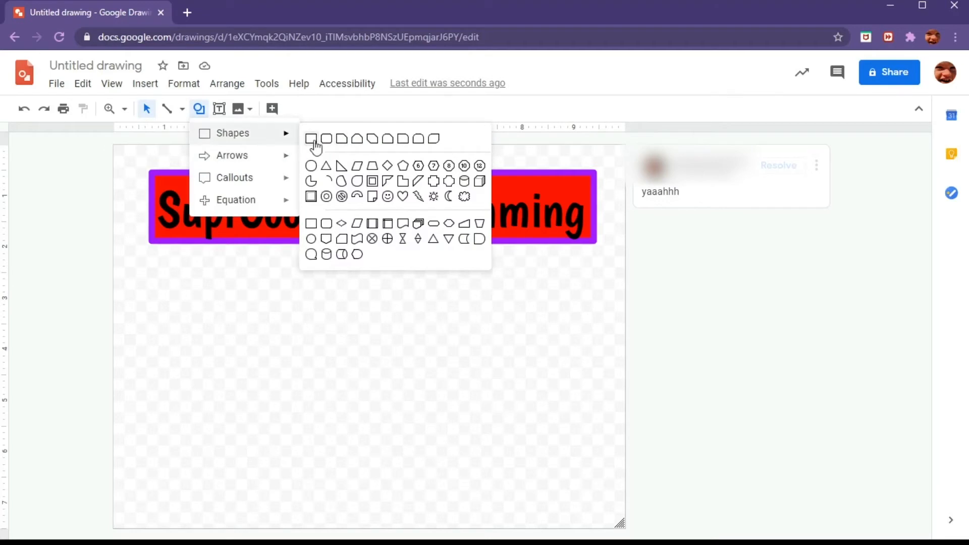
left_click(318, 167)
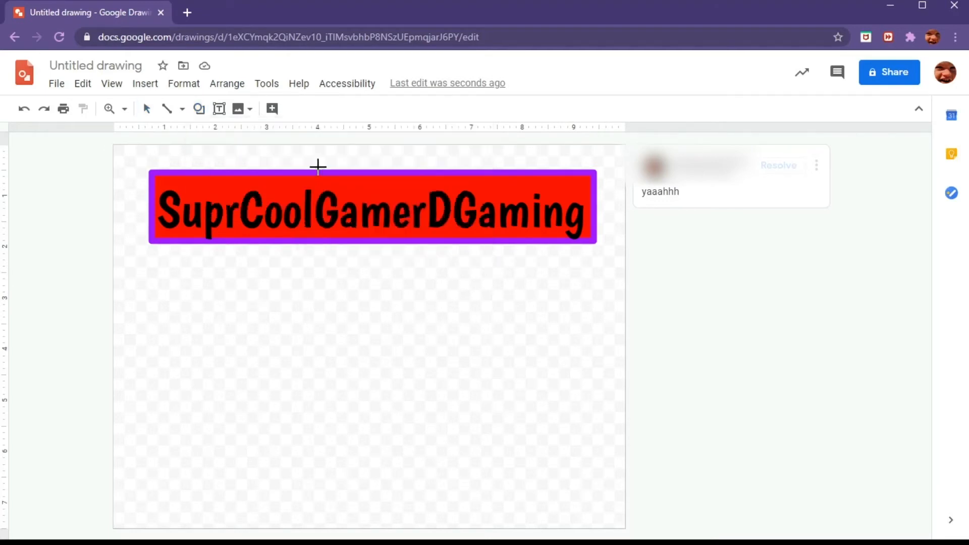
mouse_move(134, 158)
left_mouse_down()
mouse_move(378, 402)
mouse_move(549, 463)
mouse_move(595, 519)
mouse_move(581, 506)
left_mouse_up()
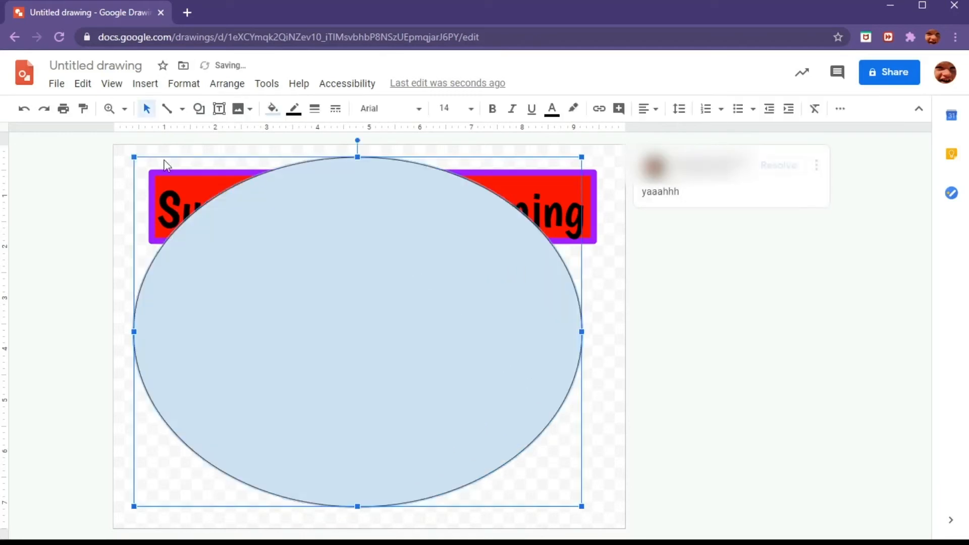
key("Escape")
- Cut the title box, paste it back in front of the ellipse, and place it across the ellipse's upper half
left_click(188, 187)
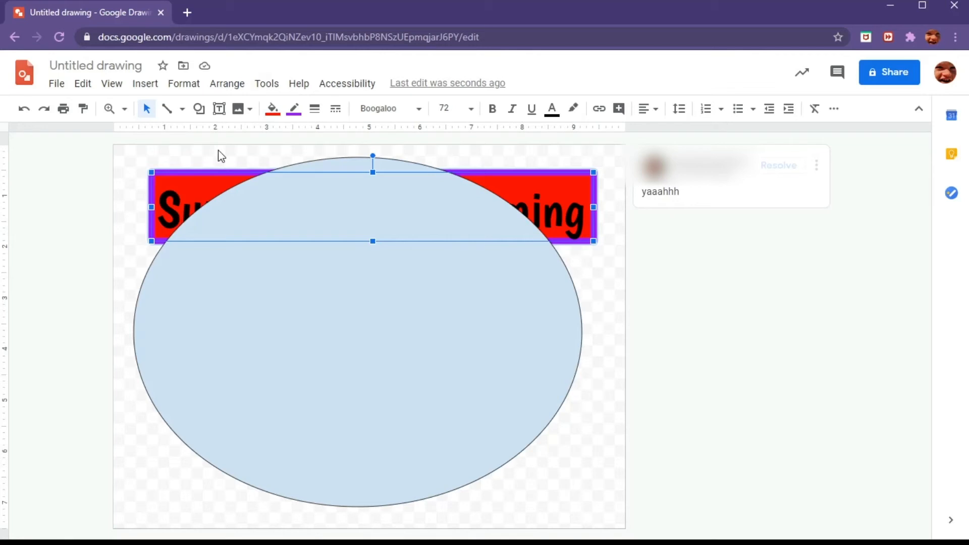
key("Delete")
left_click(310, 302)
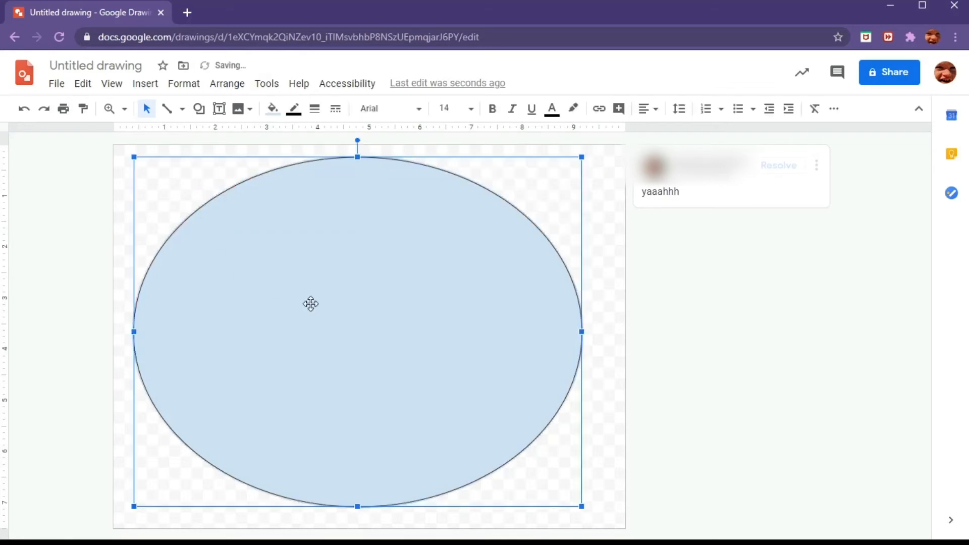
key("ctrl+z")
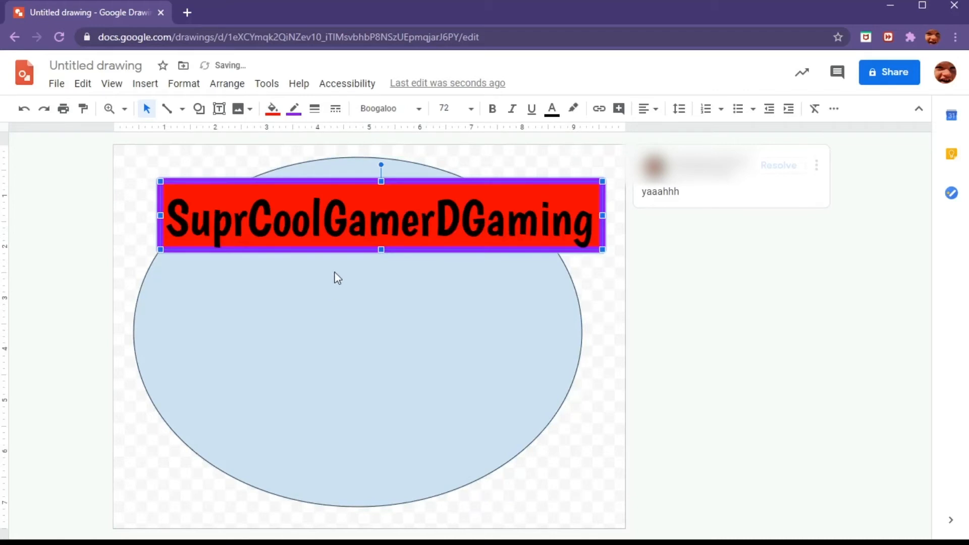
left_click_drag(420, 181, 413, 236)
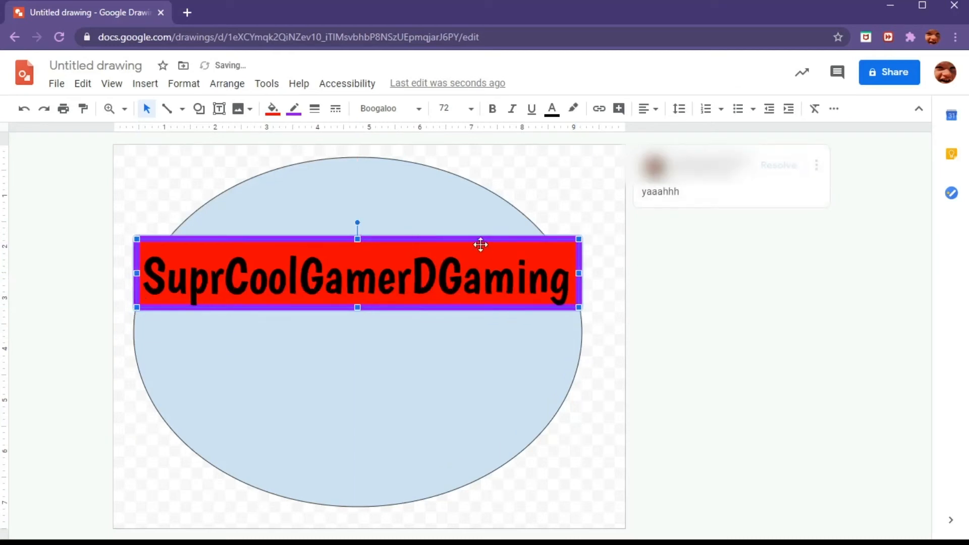
left_click_drag(580, 271, 582, 311)
- Set the font size of the entire title text to 60
left_click(528, 281)
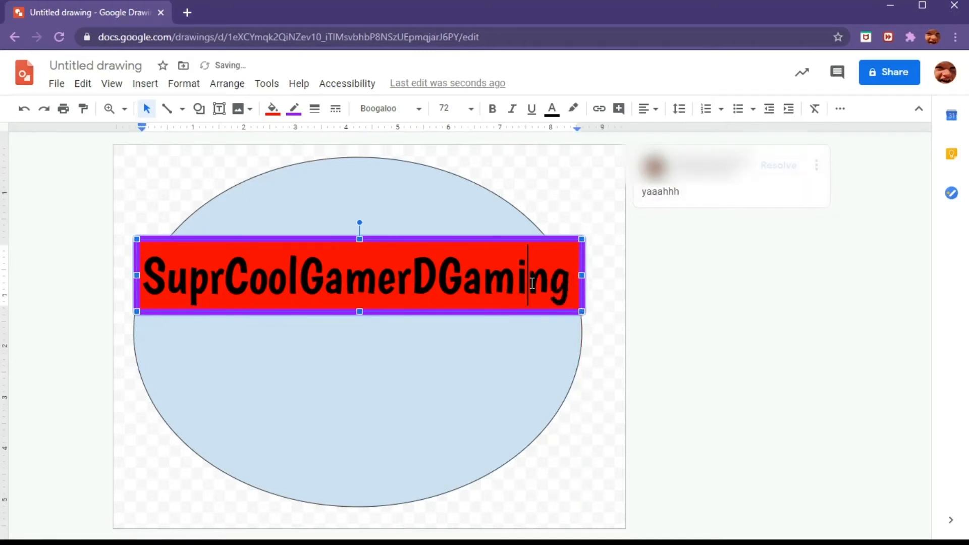
key("ctrl+a")
left_click(444, 109)
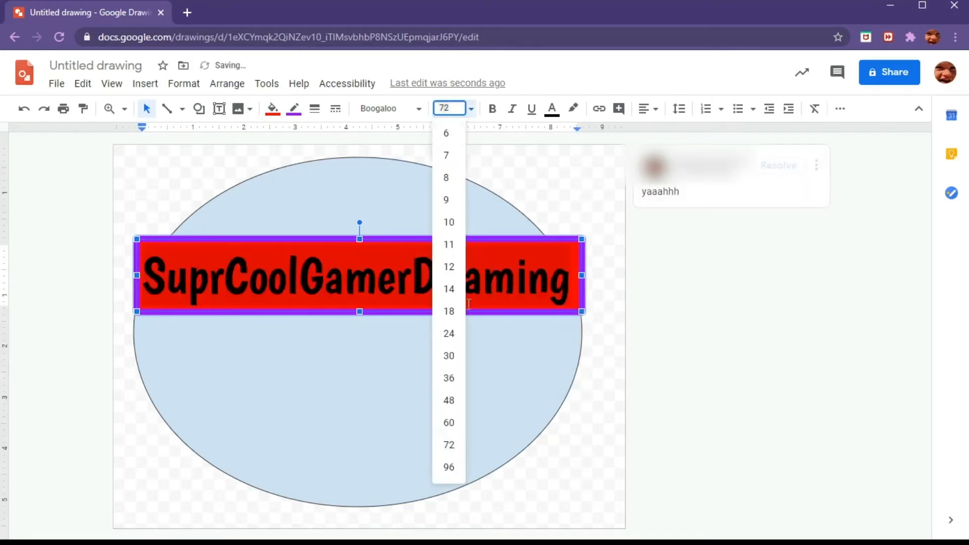
left_click(451, 419)
left_click(582, 281)
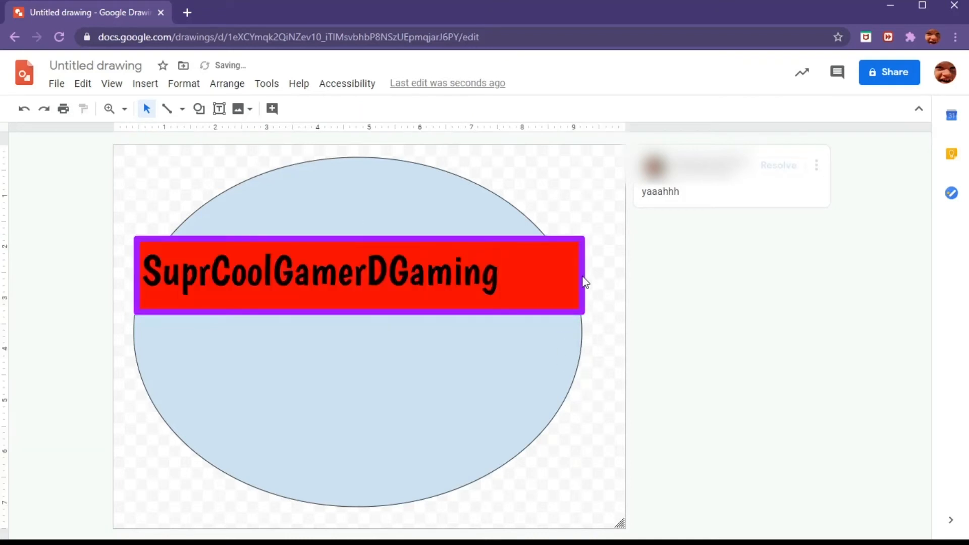
- Shrink the title box's width and height to fit its text, and centre the box horizontally on the ellipse
left_click_drag(581, 278, 503, 277)
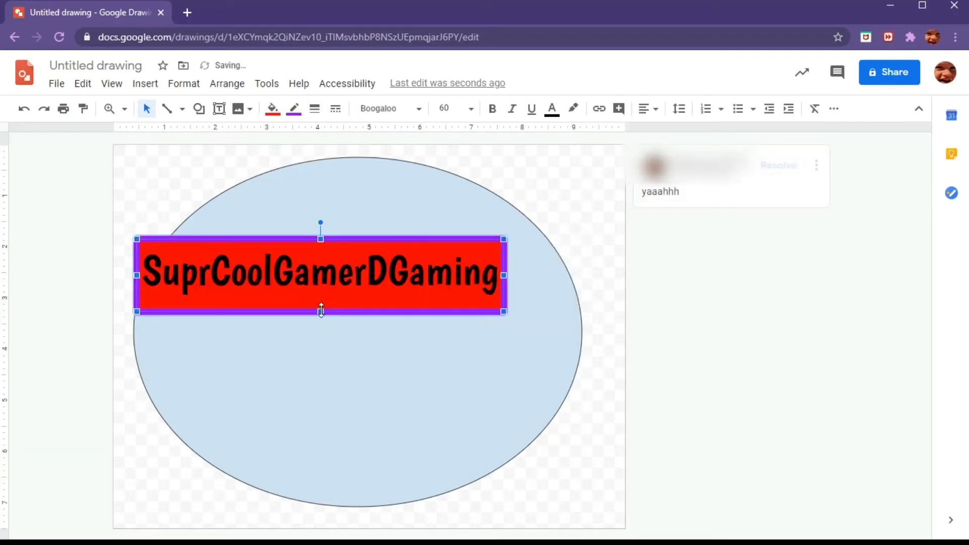
left_click_drag(321, 311, 321, 296)
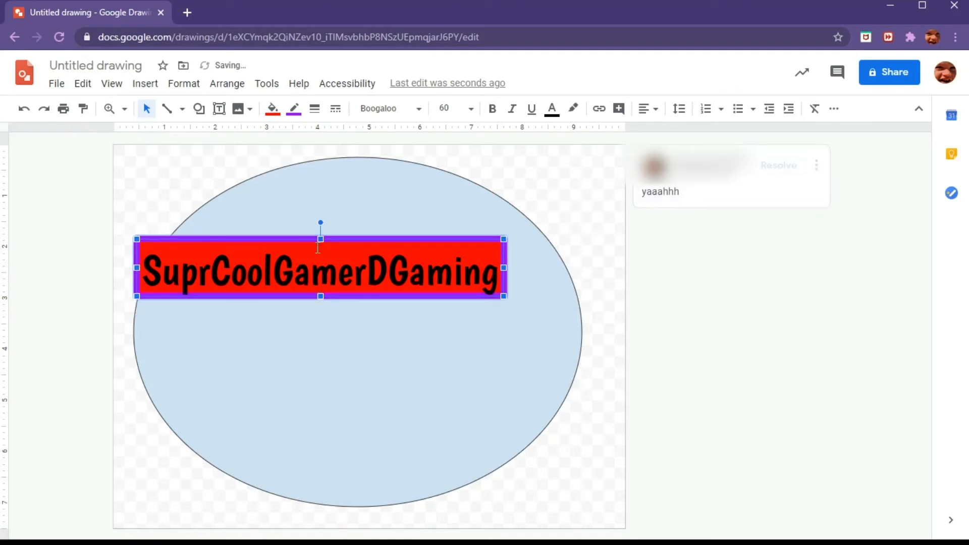
left_click_drag(353, 239, 390, 229)
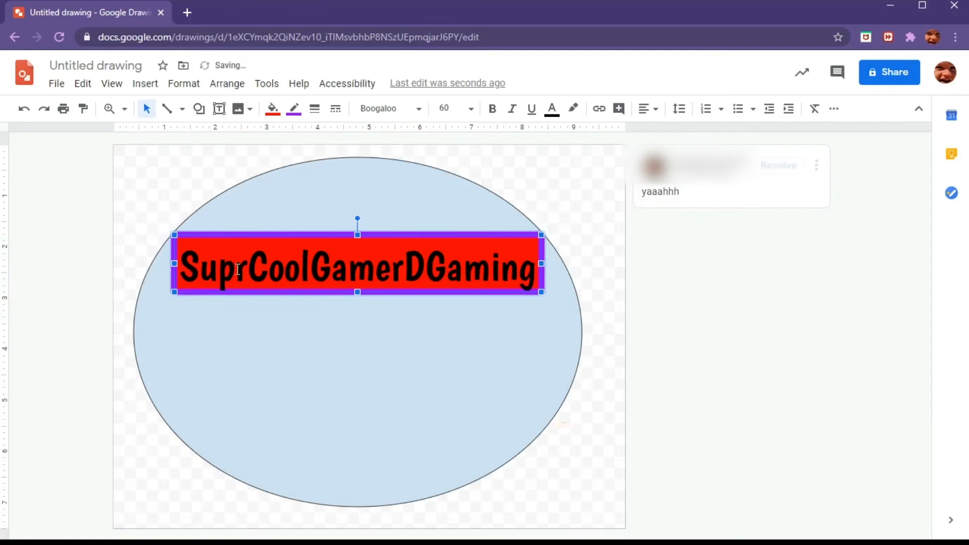